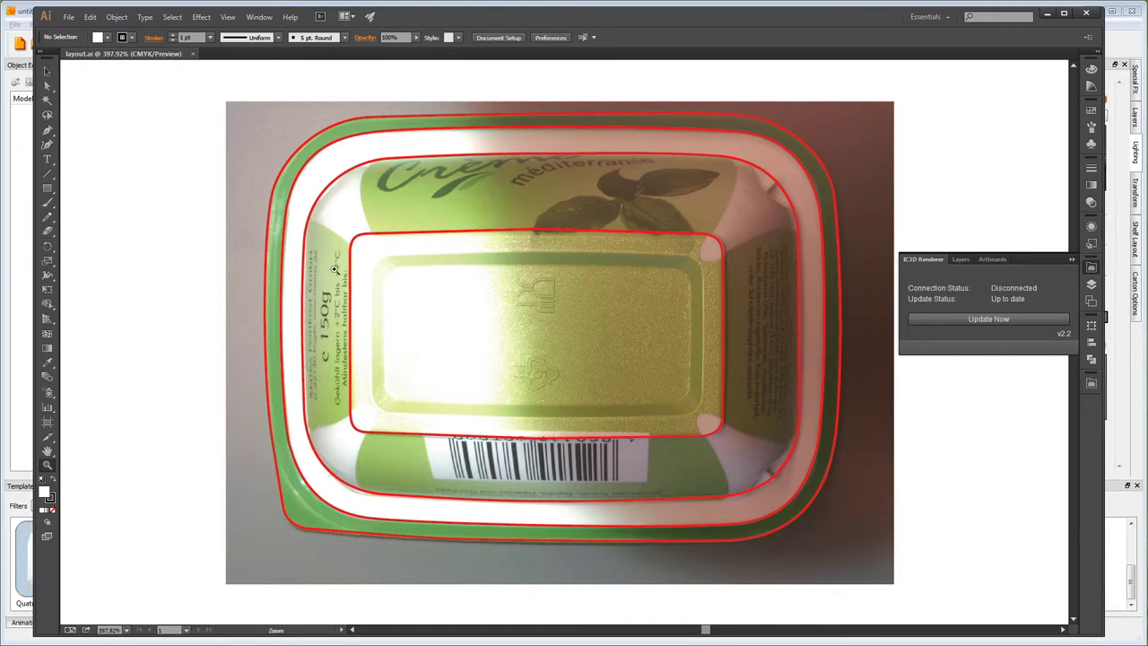
Step: Add a Shape Modeller model to the scene and inspect its default cylinder preview
left_click(47, 71)
left_click(368, 237)
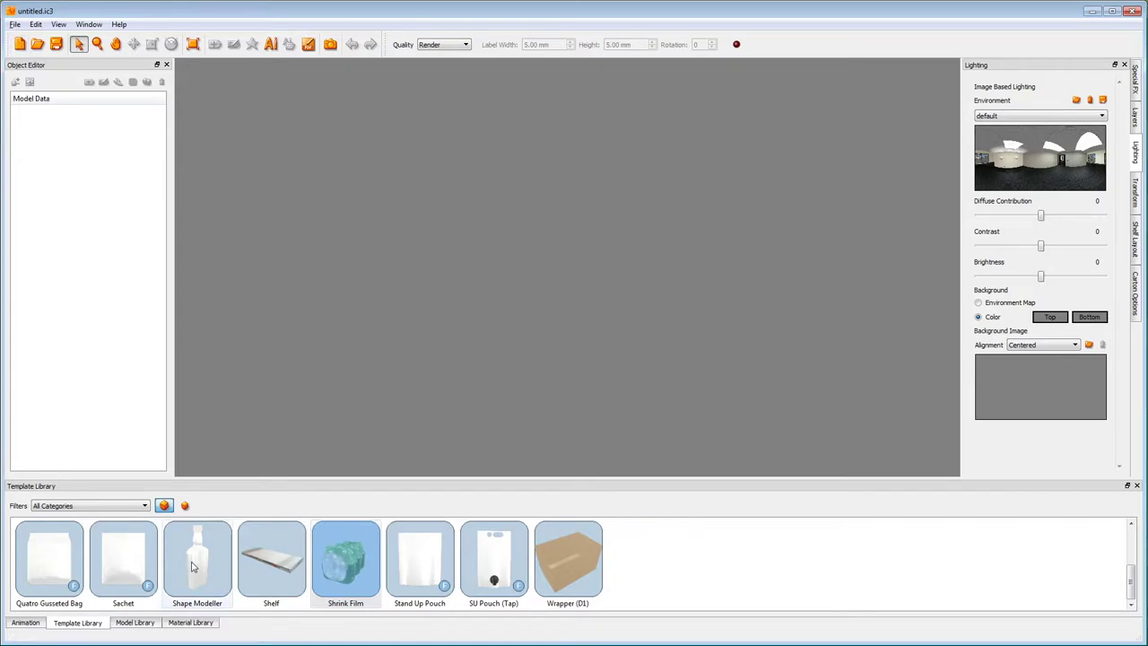
left_click_drag(193, 565, 461, 315)
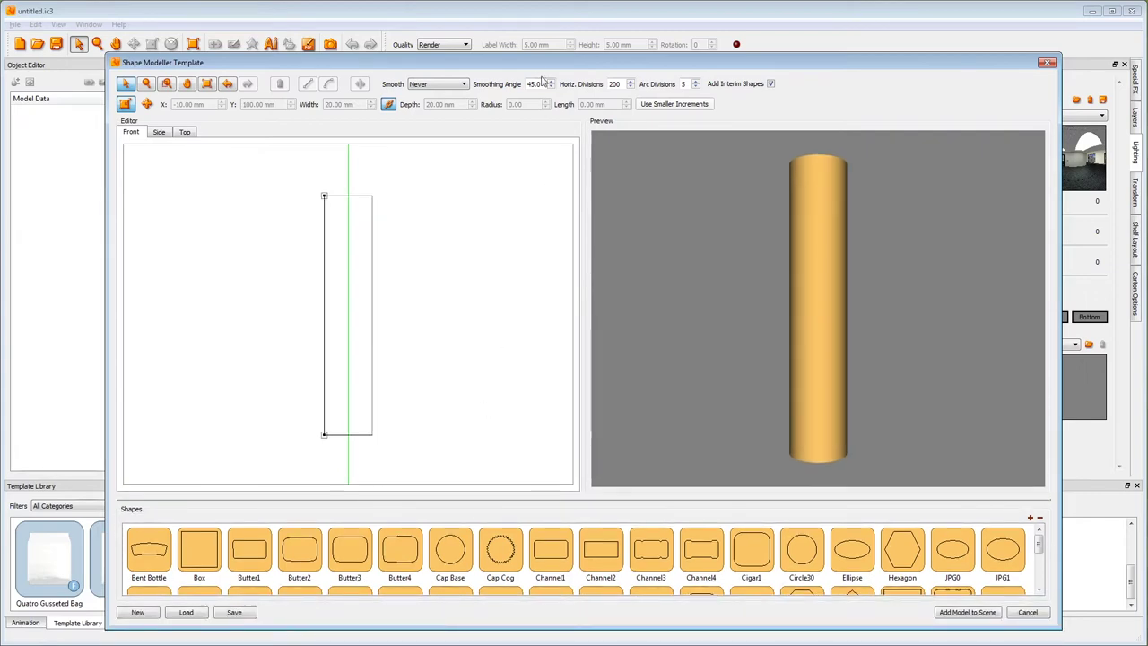
left_click_drag(537, 64, 518, 42)
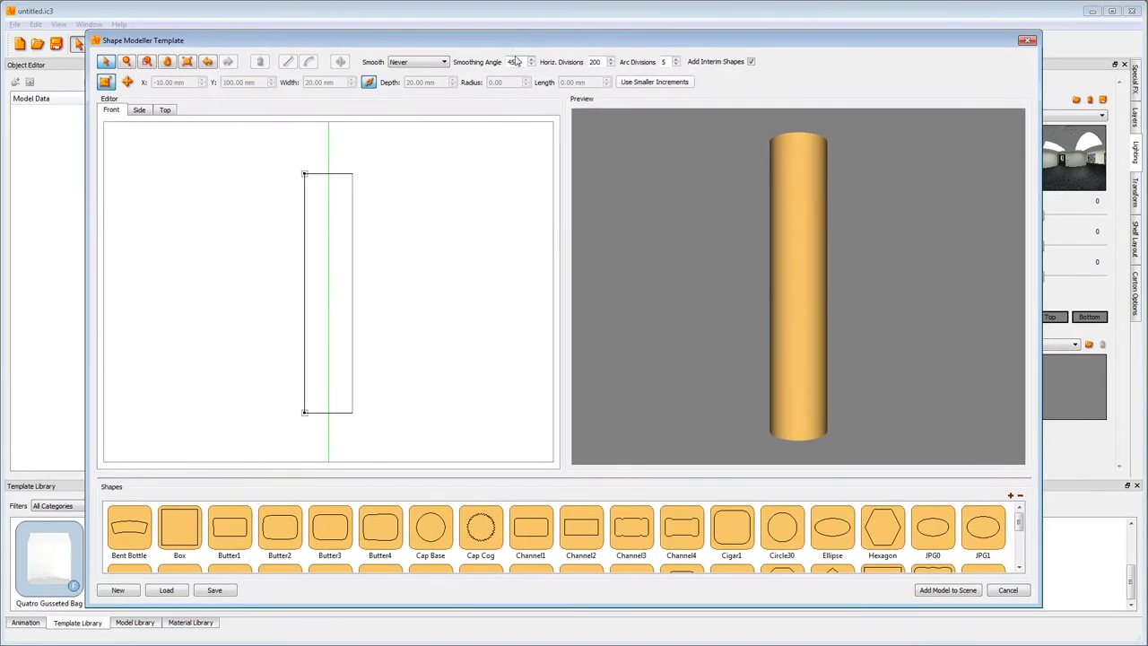
mouse_move(799, 286)
left_mouse_down()
mouse_move(805, 263)
mouse_move(805, 291)
left_mouse_up()
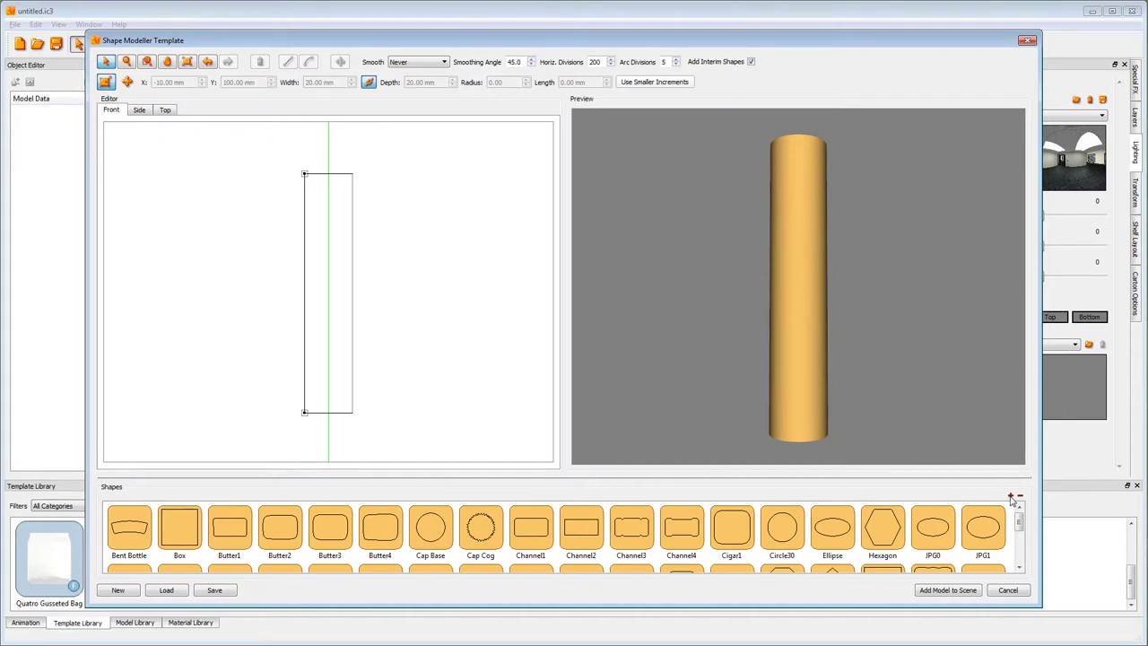
left_click(1010, 498)
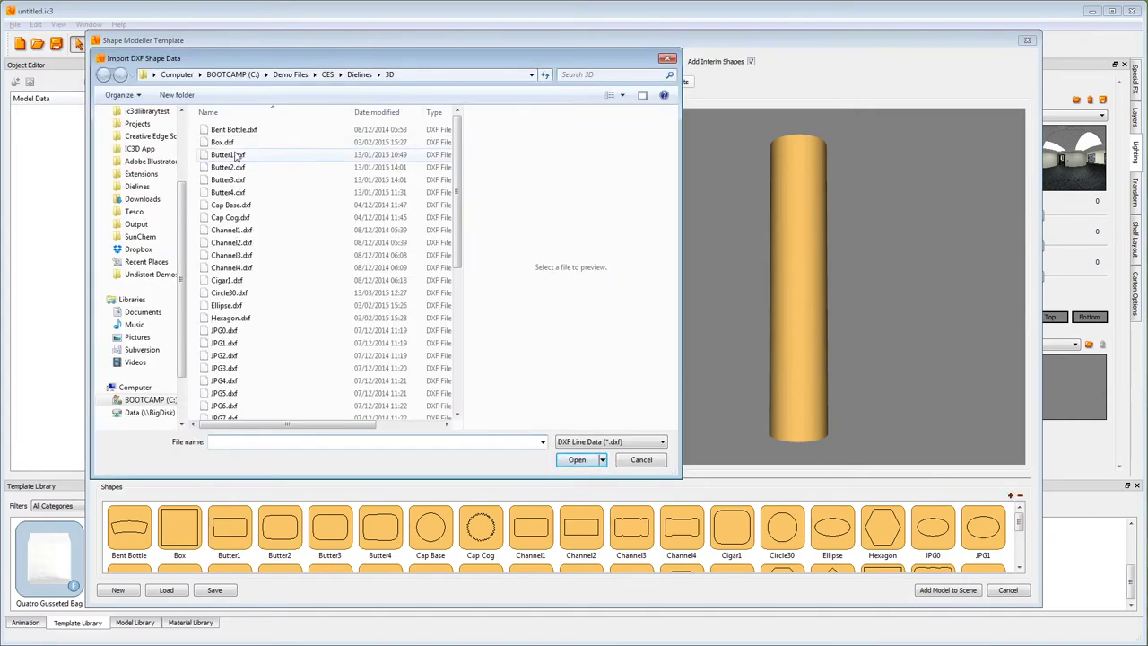
left_click(644, 462)
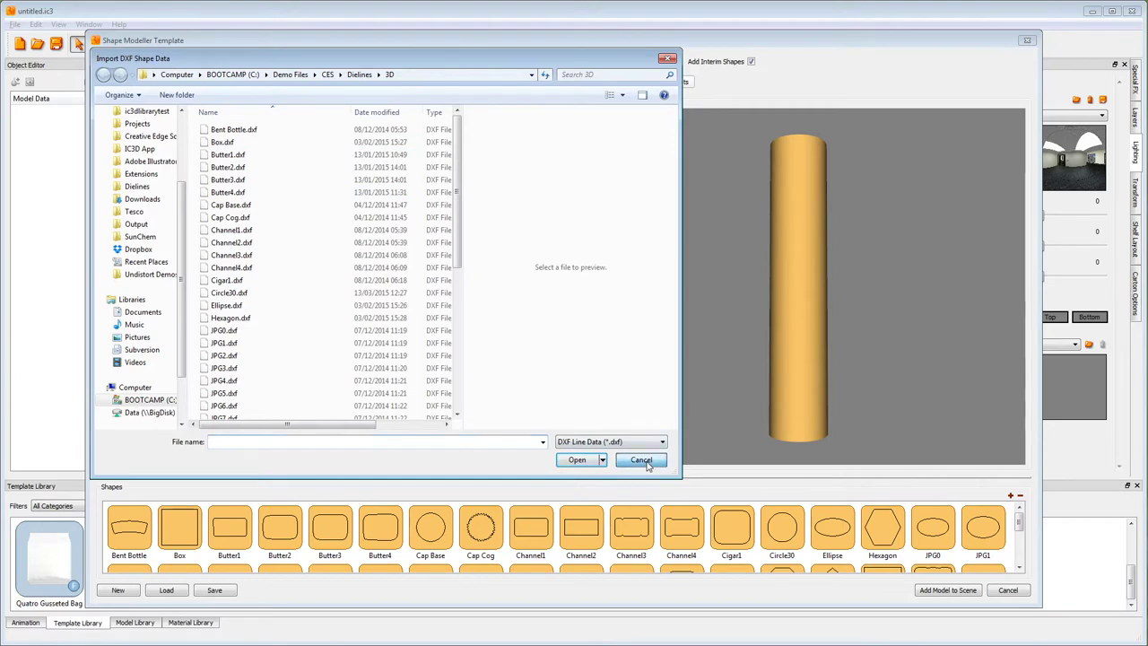
left_click(229, 529)
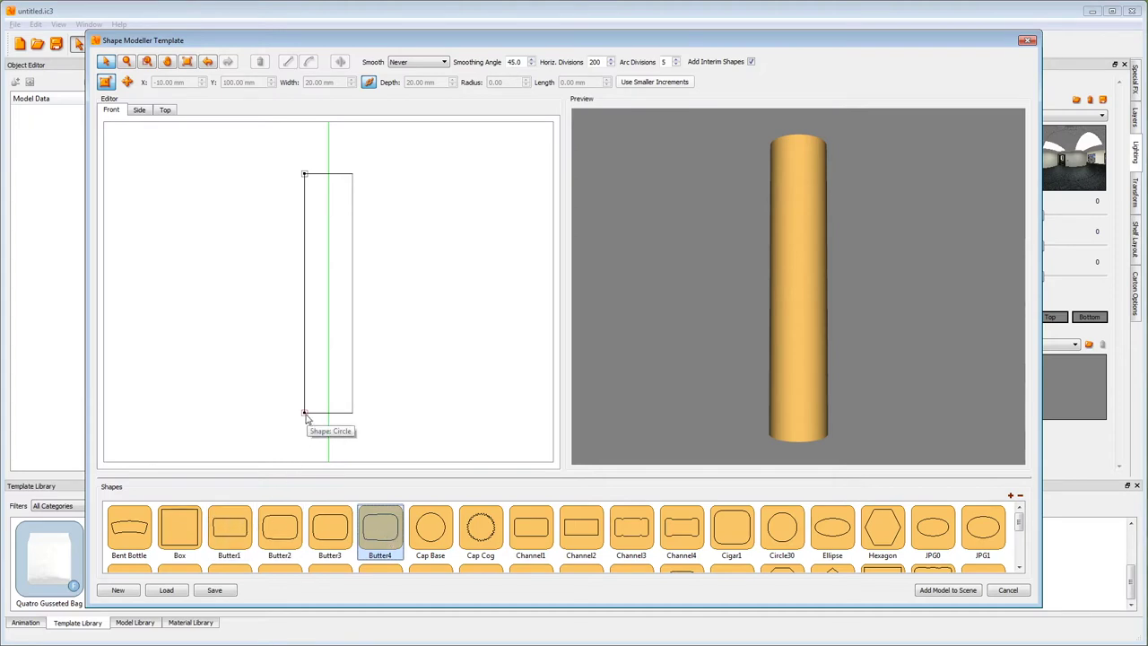
Step: Place Butter1 and Butter2 cross-sections on the lower profile vertices
left_click_drag(228, 529, 305, 417)
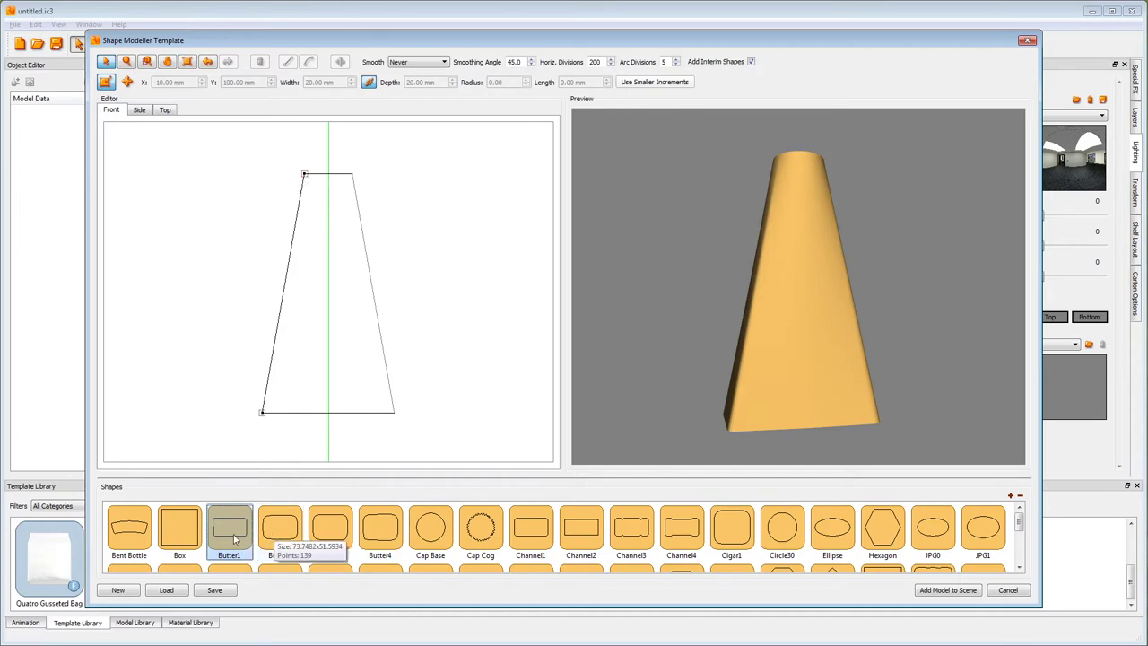
left_click_drag(235, 538, 262, 410)
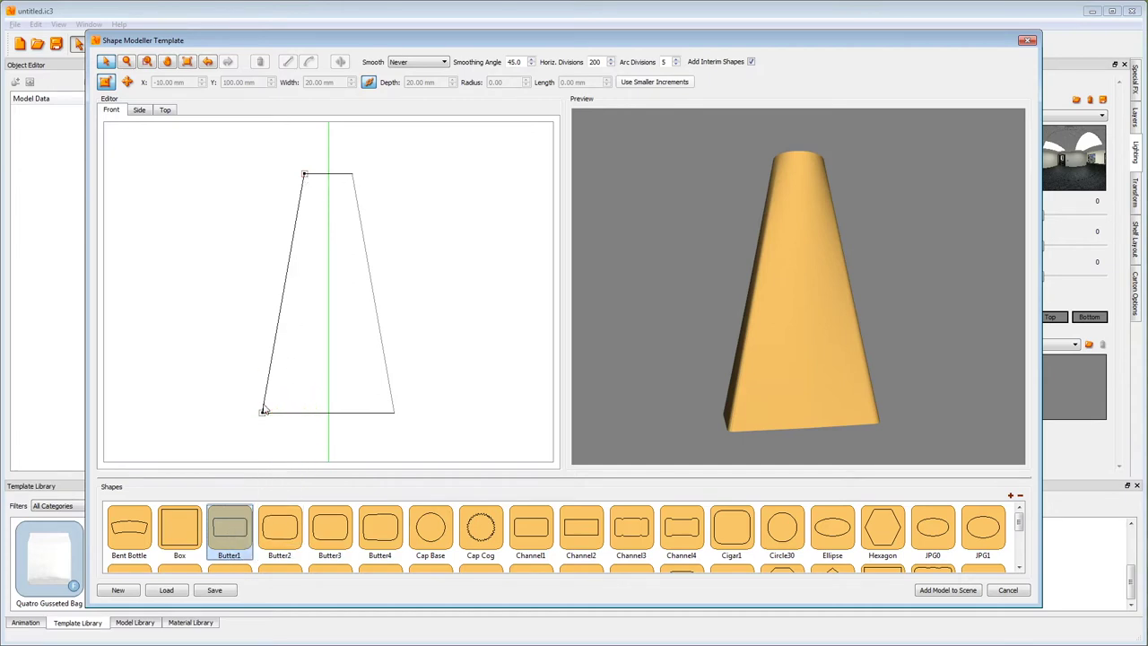
left_click_drag(279, 529, 269, 343)
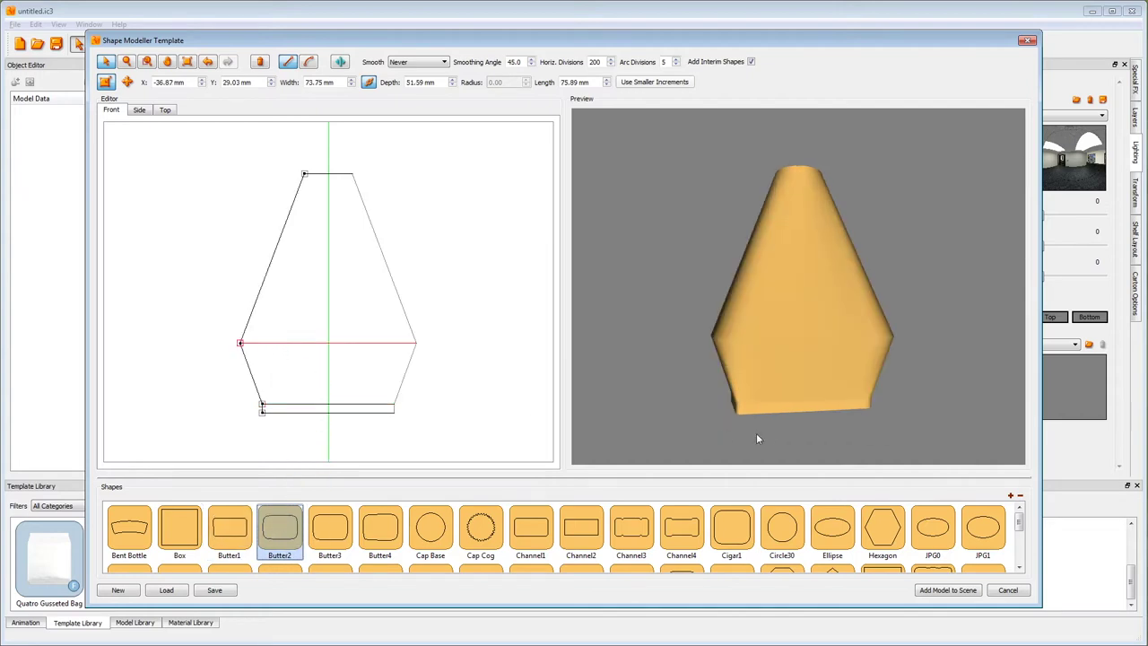
mouse_move(756, 432)
left_mouse_down()
mouse_move(777, 376)
mouse_move(738, 402)
mouse_move(751, 405)
left_mouse_up()
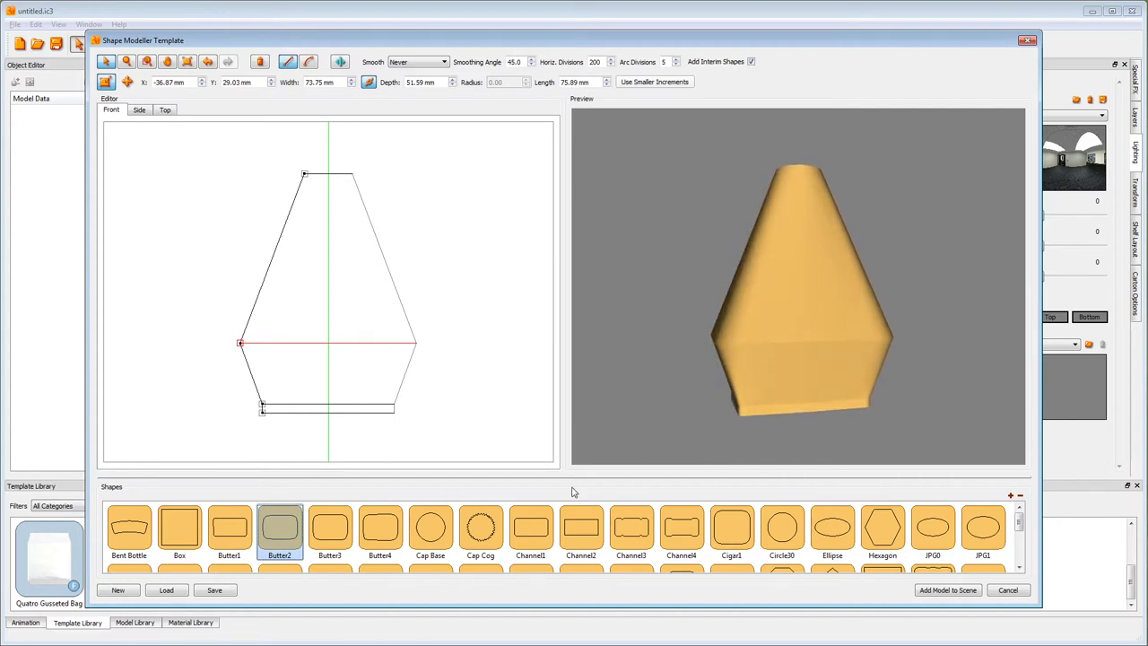
Step: Add Butter3 and Butter2 cross-sections around and above the widened rim band
left_click_drag(330, 532, 249, 334)
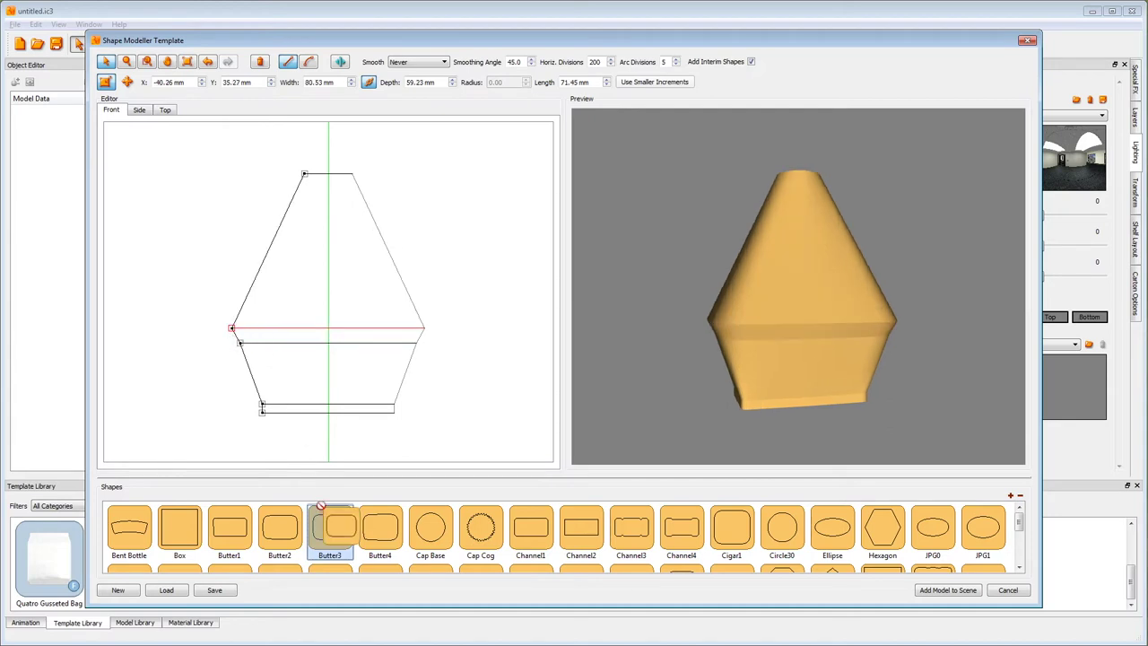
left_click_drag(330, 527, 235, 316)
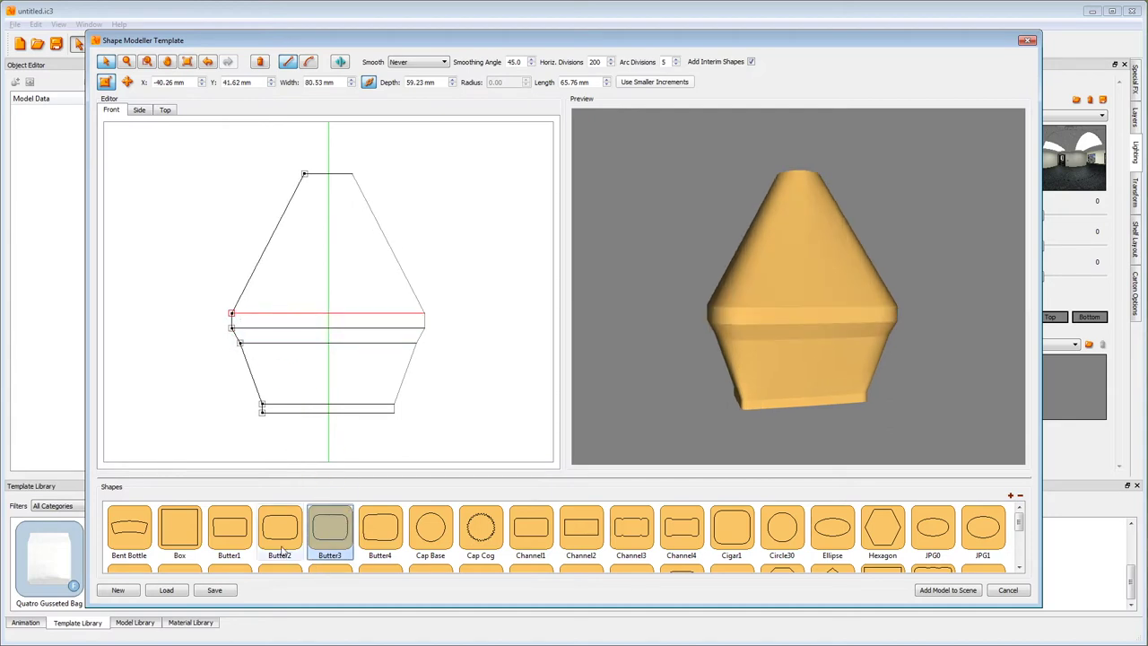
left_click_drag(280, 529, 245, 289)
mouse_move(229, 528)
left_mouse_down()
mouse_move(306, 356)
mouse_move(304, 174)
left_mouse_up()
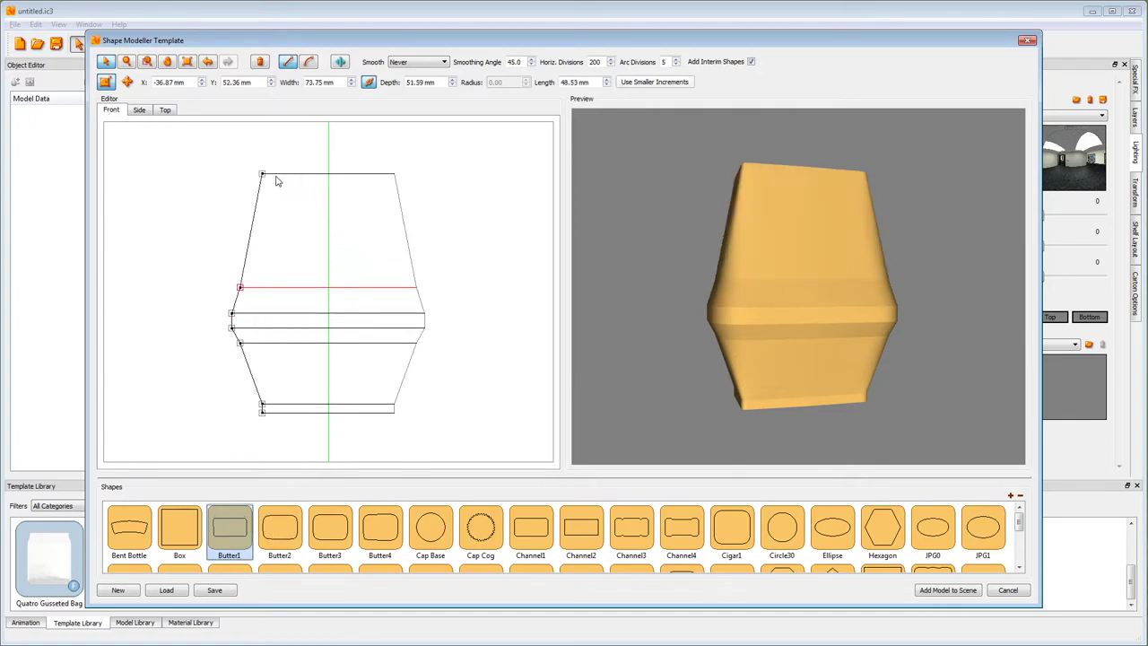
Step: Set the base step's upper edge to Y 0.5 mm
left_click(262, 410)
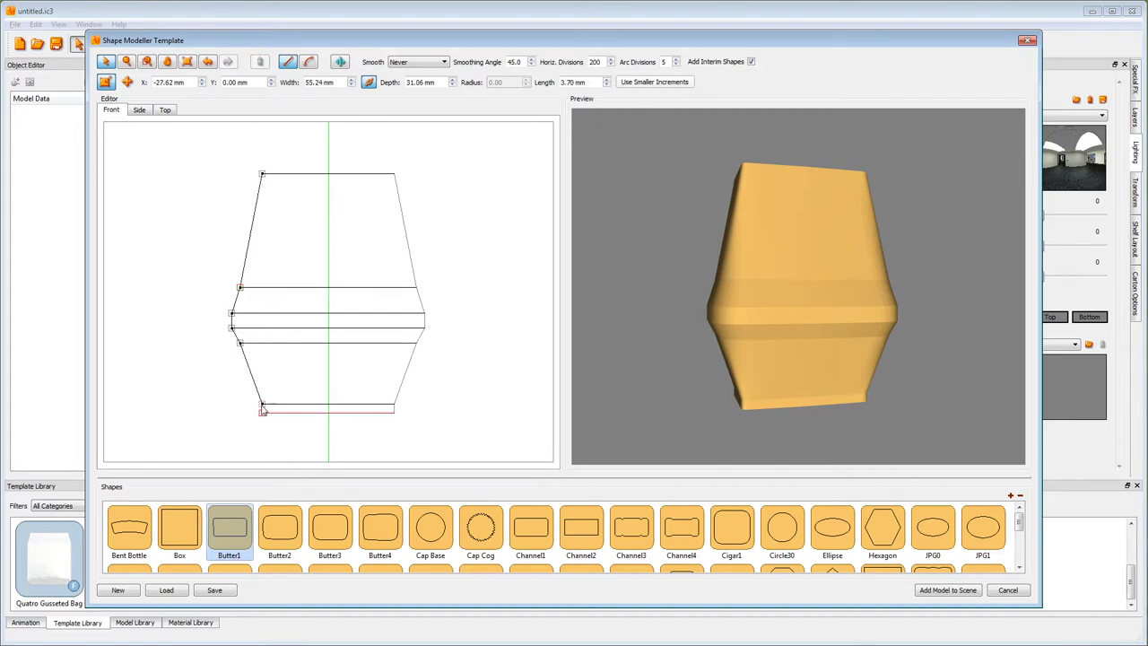
left_click(262, 406)
left_click_drag(248, 82, 203, 82)
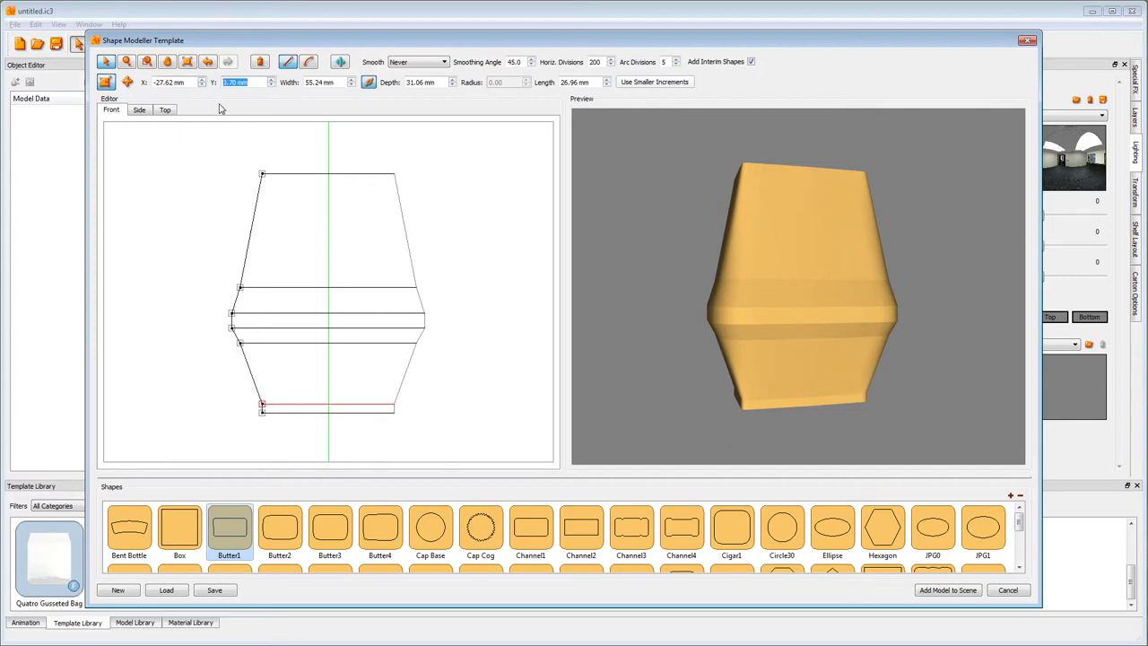
type("0.")
type("5")
key("Return")
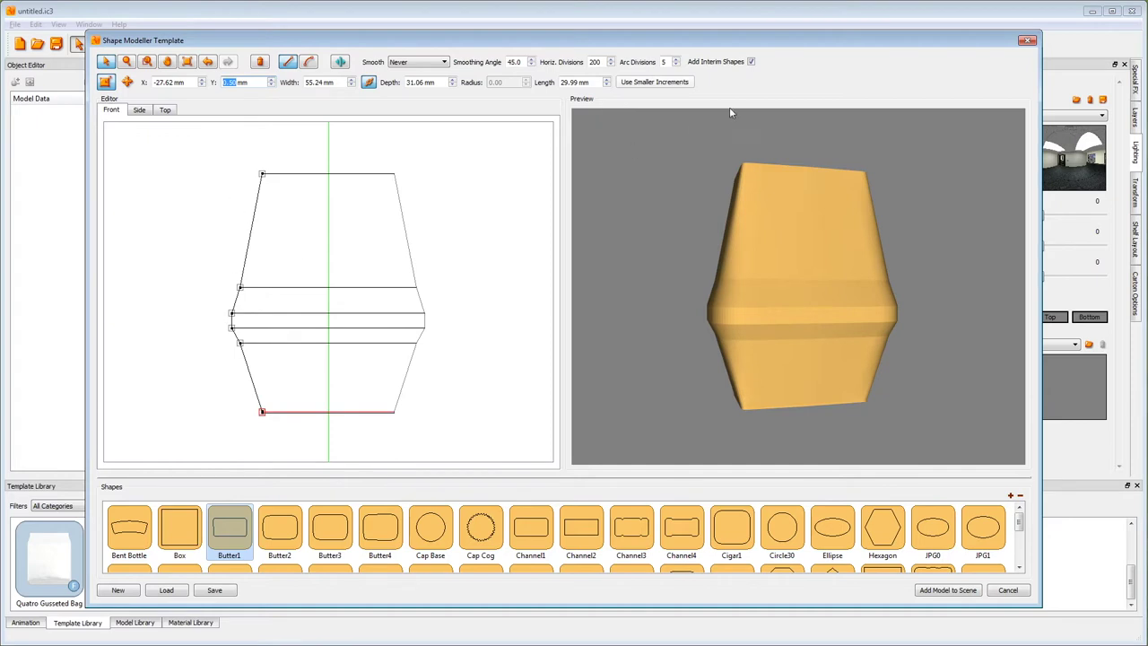
Step: Turn off Add Interim Shapes and set Horiz. Divisions back to 200
left_click(750, 61)
left_click(595, 61)
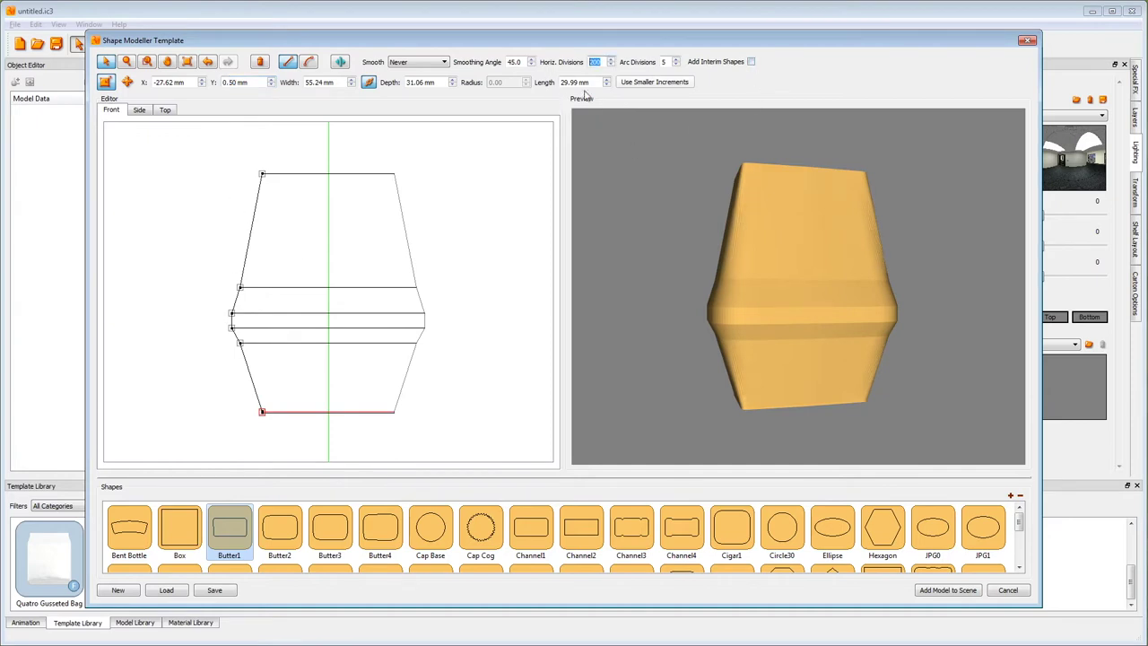
type("100")
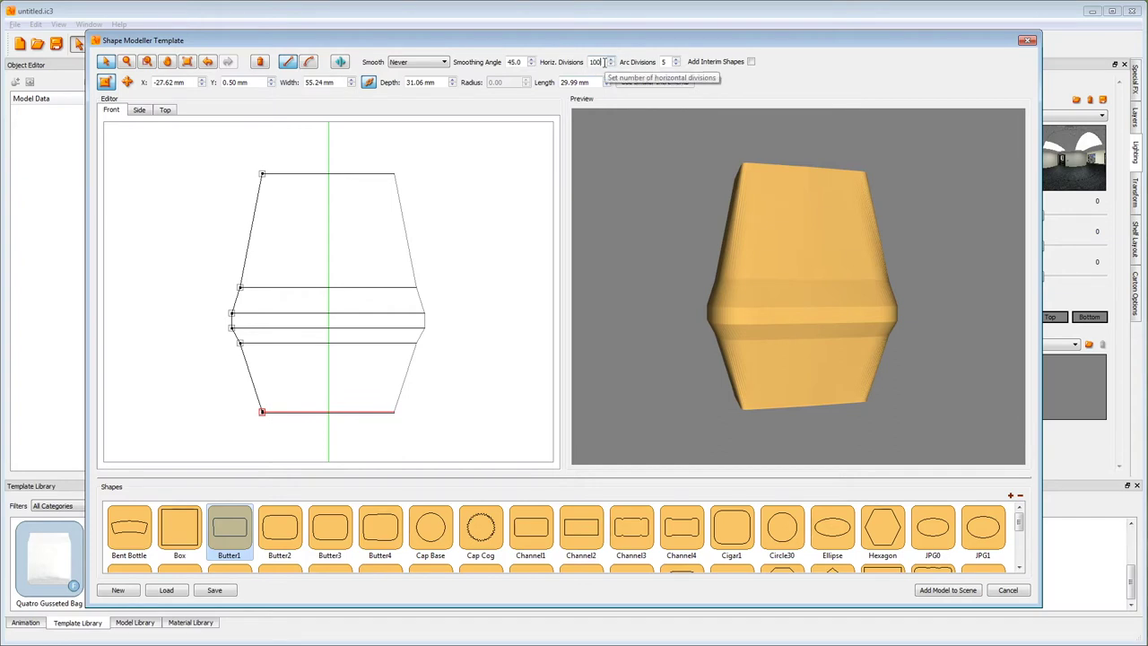
left_click(668, 62)
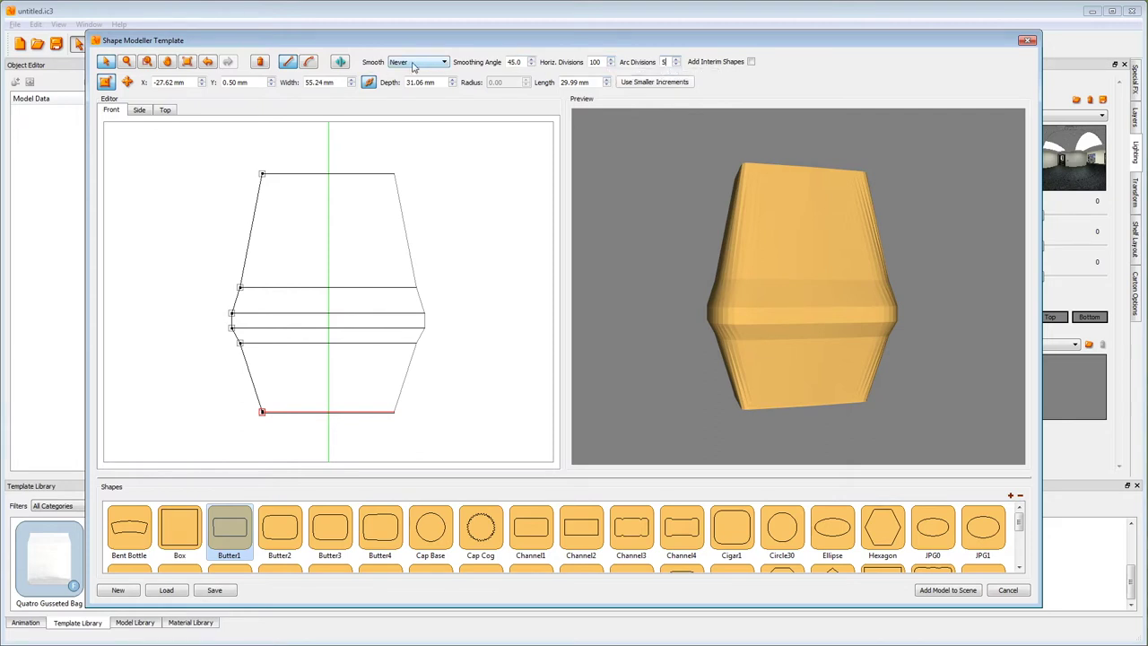
double_click(595, 62)
type("200")
key("Return")
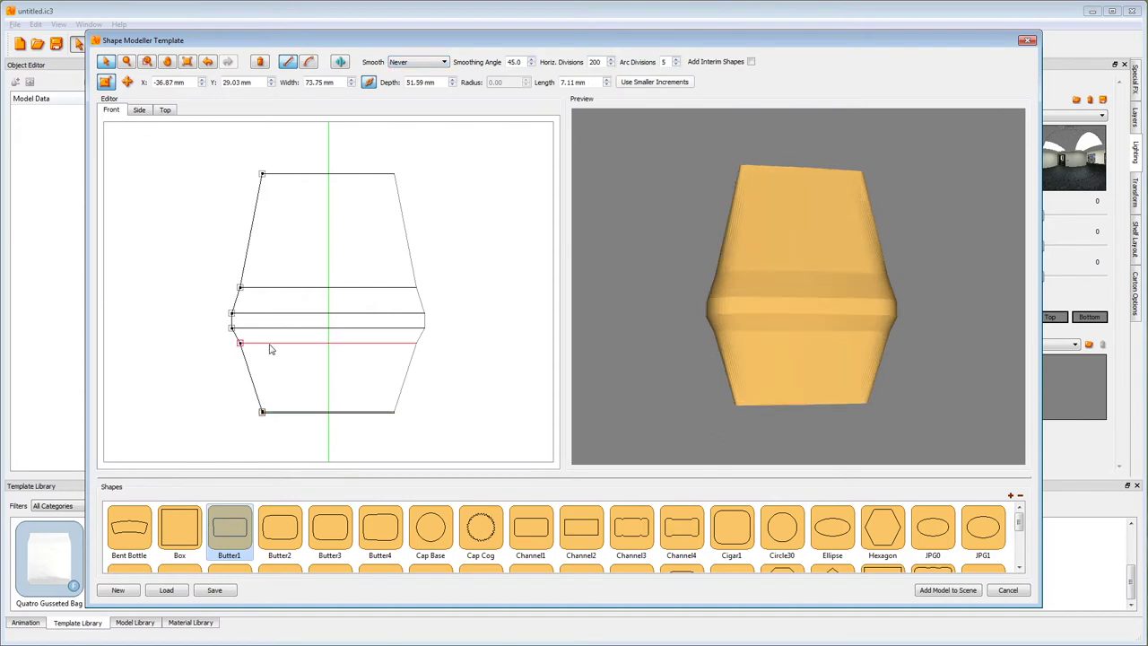
left_click(239, 343)
Step: Lower the two points under the rim band, straightening its side with the lower edge at 25 mm
double_click(238, 81)
type("2")
key("Return")
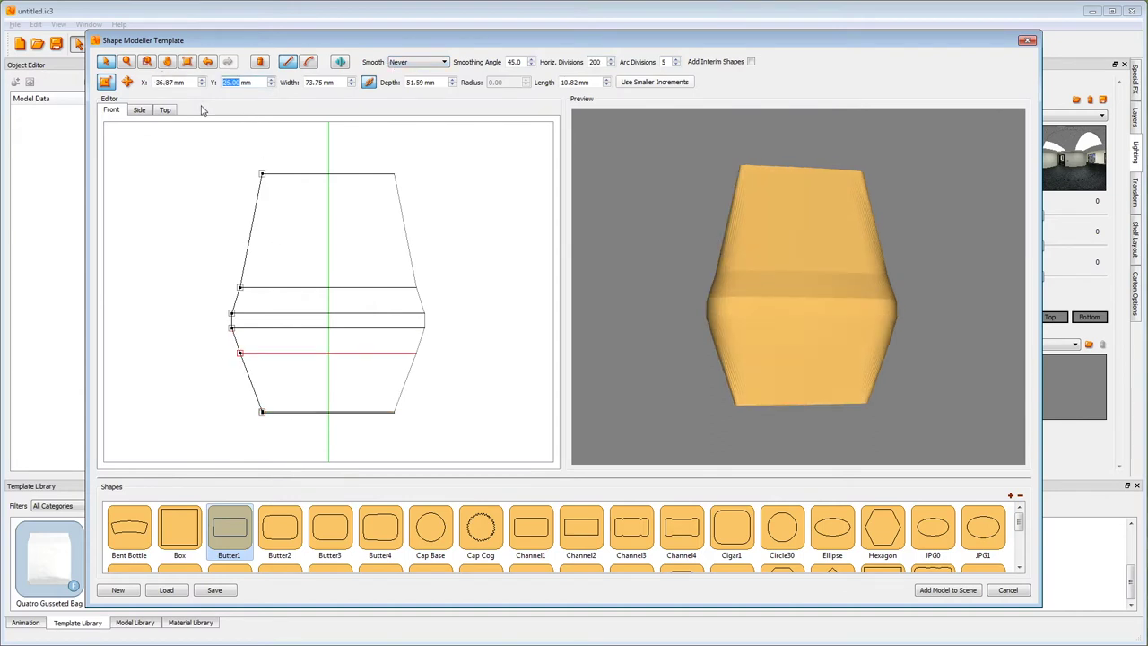
left_click(233, 328)
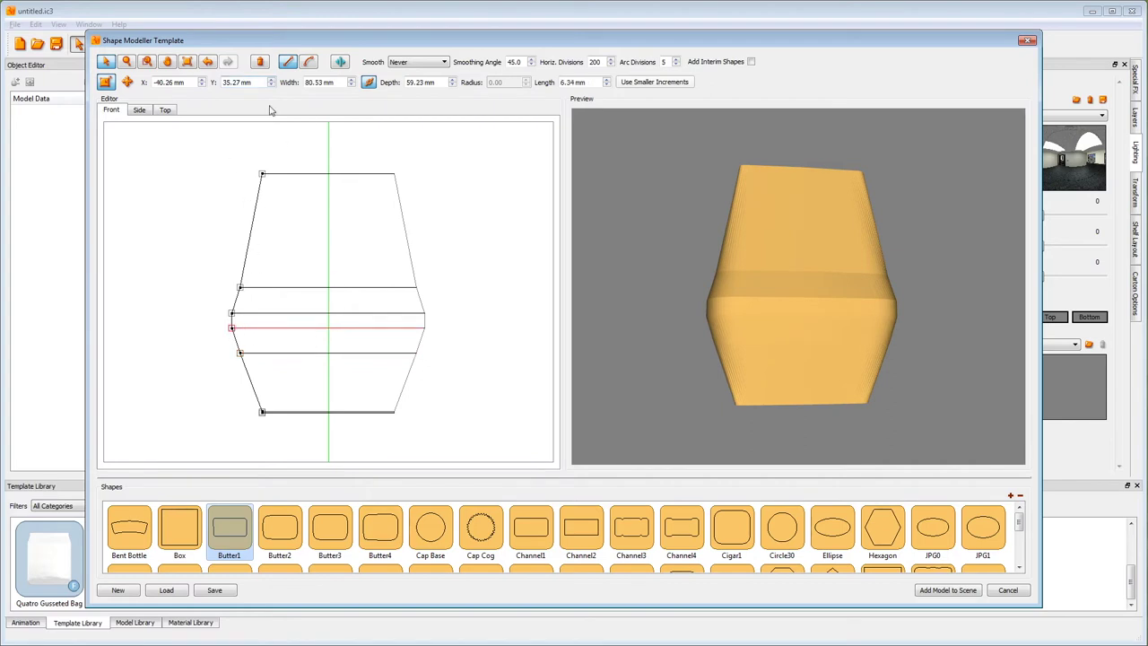
double_click(244, 81)
type("2")
key("Return")
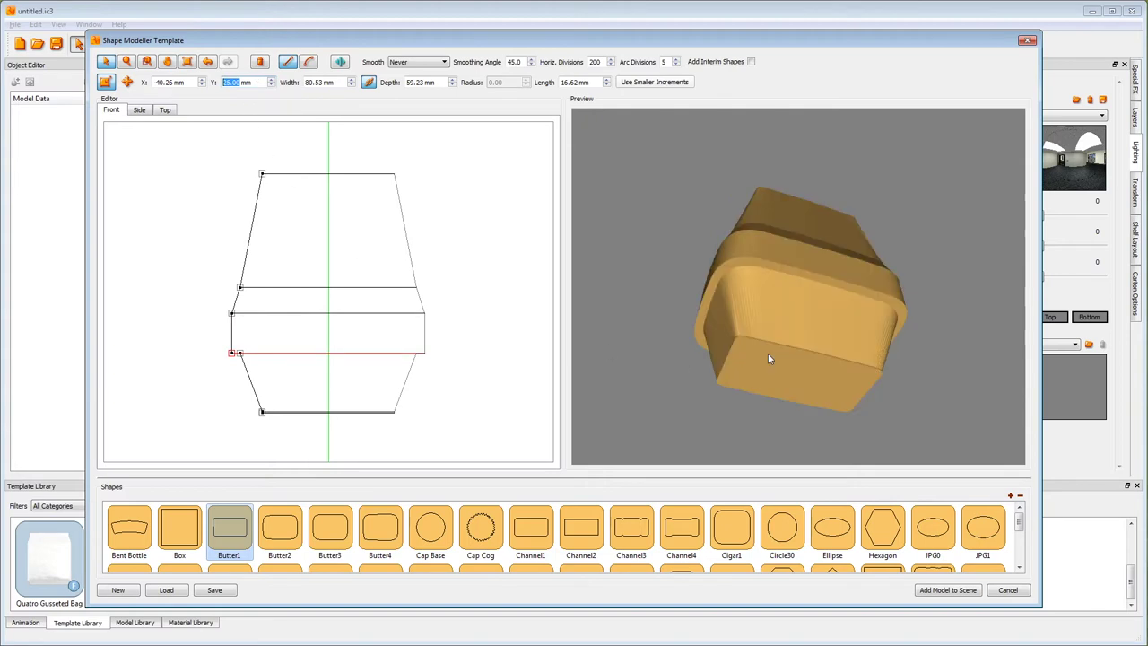
mouse_move(761, 385)
left_mouse_down()
mouse_move(779, 336)
mouse_move(764, 384)
left_mouse_up()
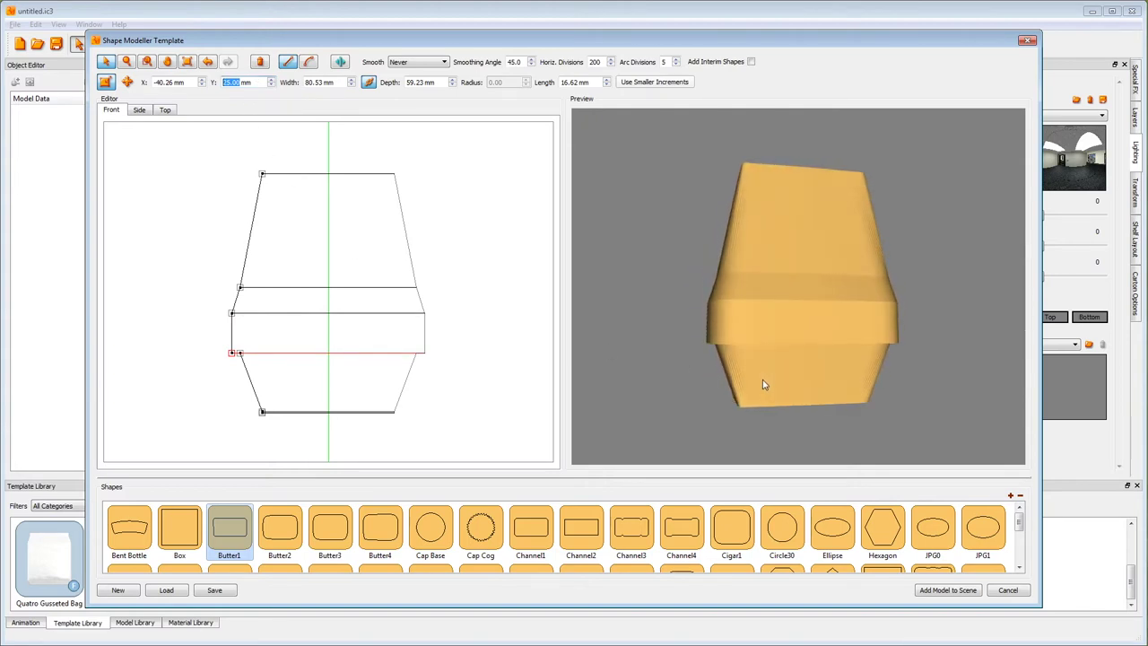
left_click(232, 314)
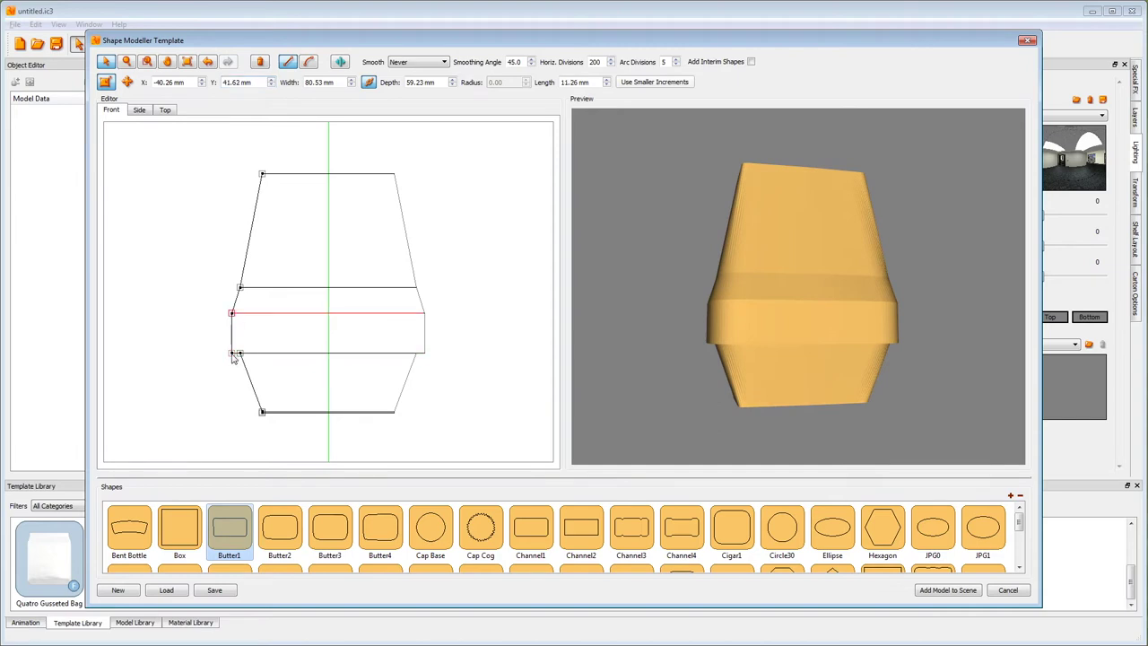
double_click(259, 82)
Step: Move the two middle vertices to about Y 25 mm, collapsing the band into a thin lip
type("25")
key("Return")
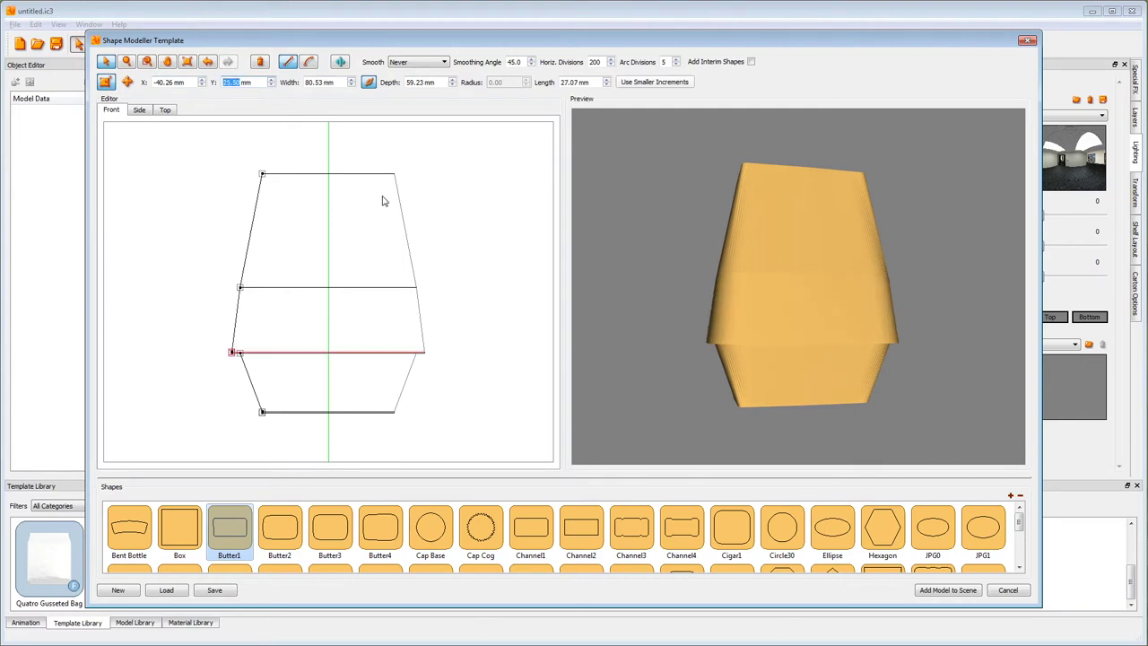
left_click(239, 288)
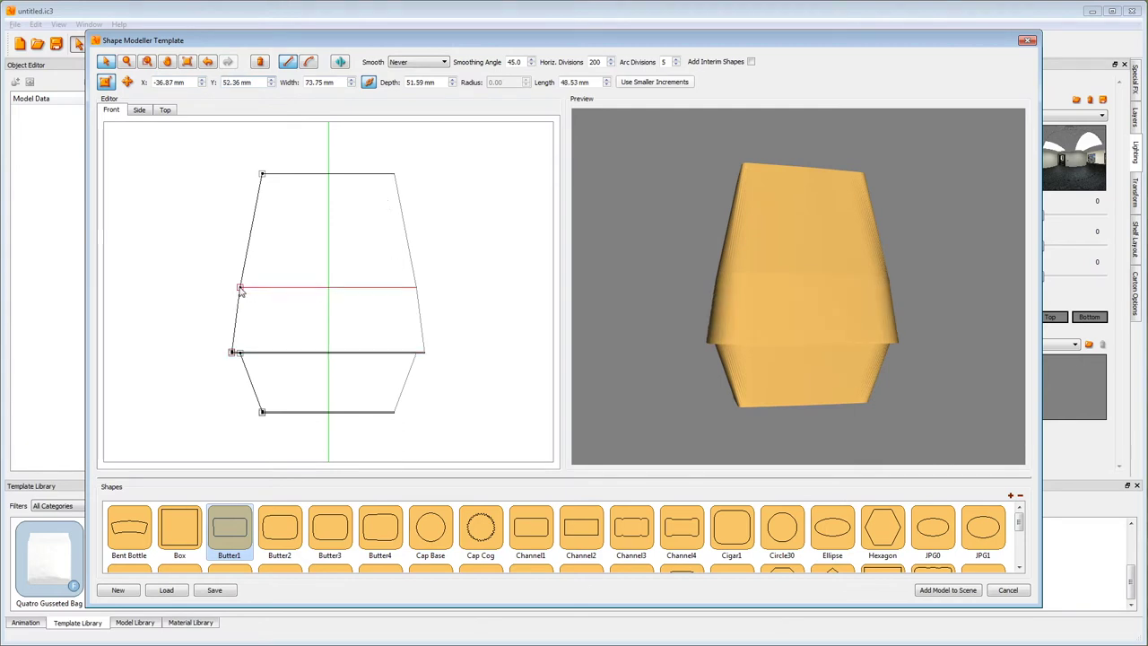
left_click(256, 82)
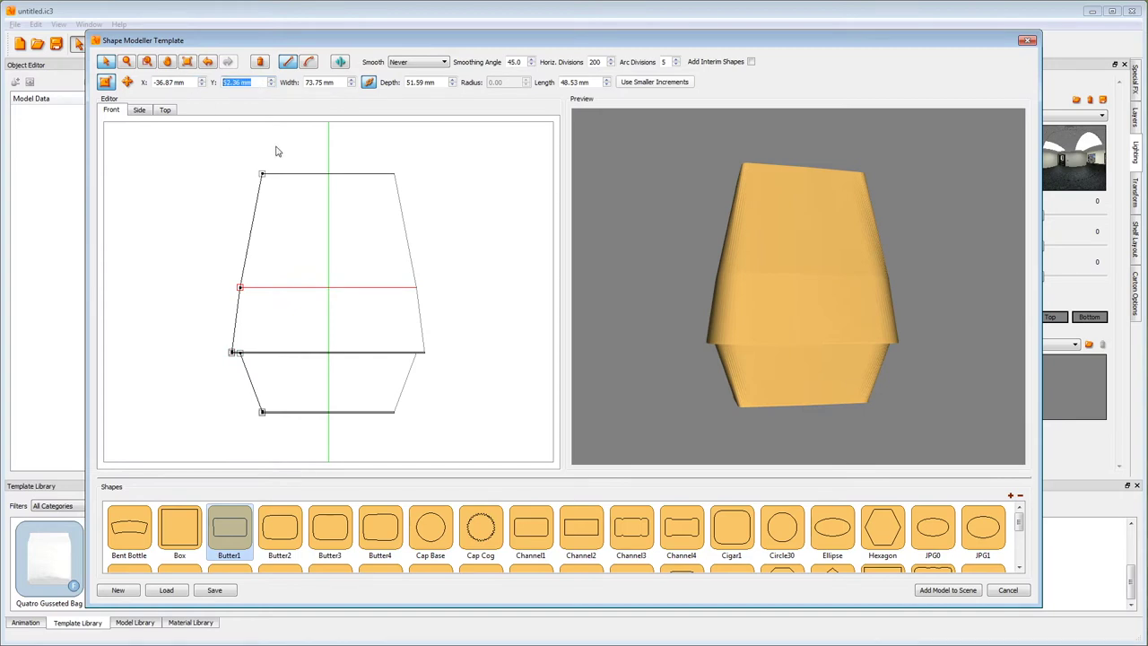
type("2")
key("Return")
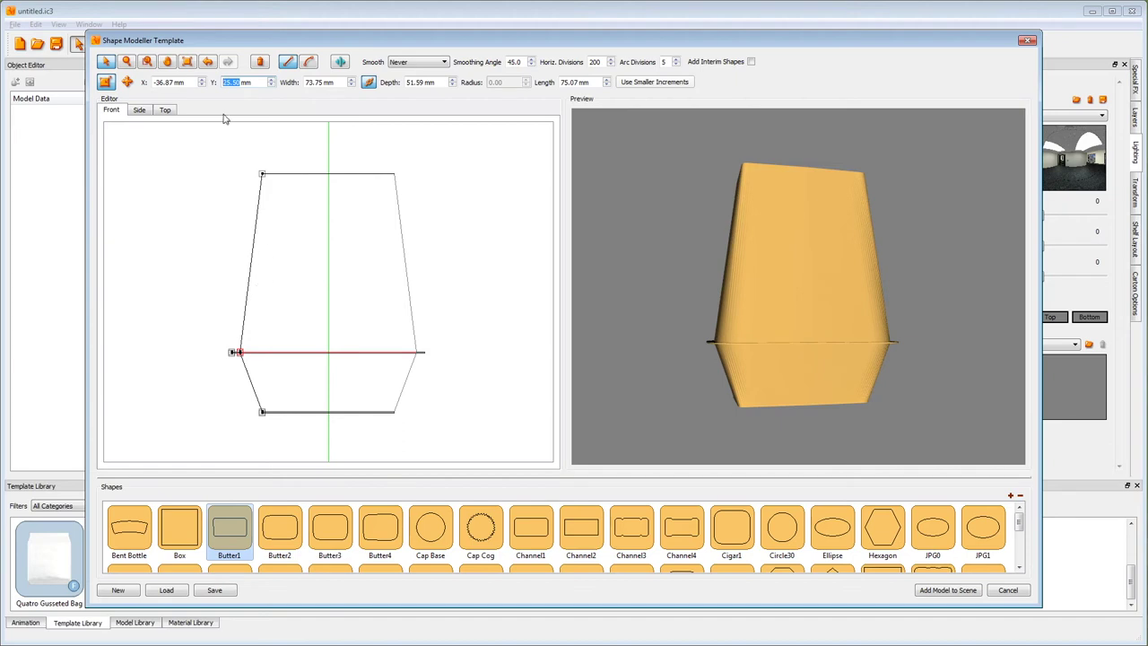
left_click(146, 61)
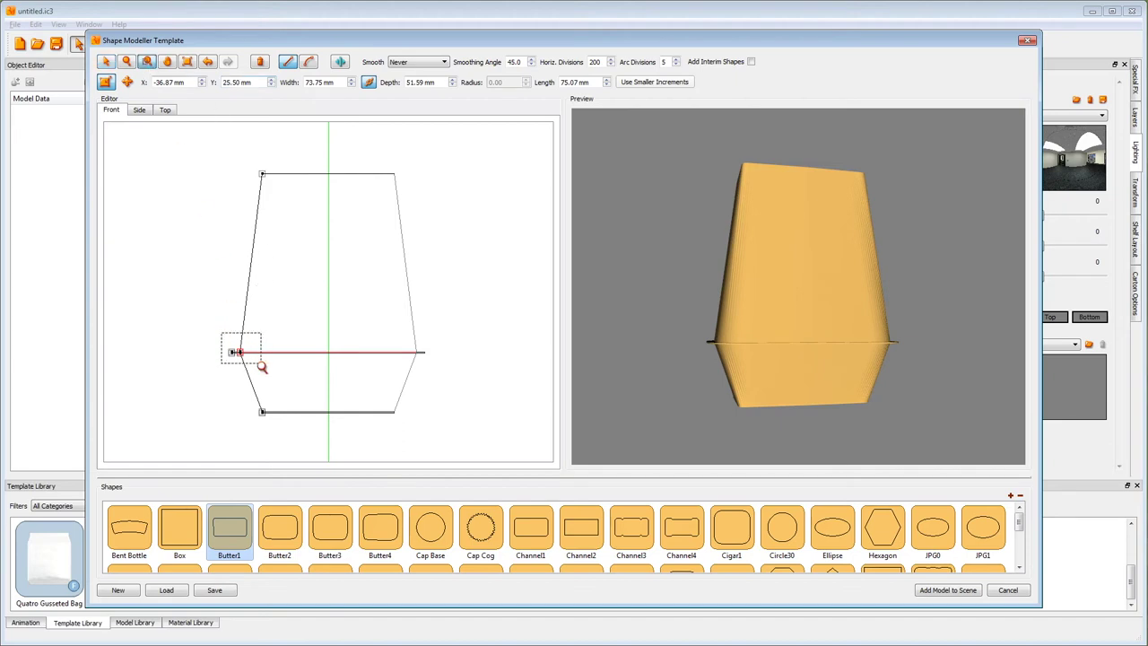
left_click_drag(261, 365, 262, 366)
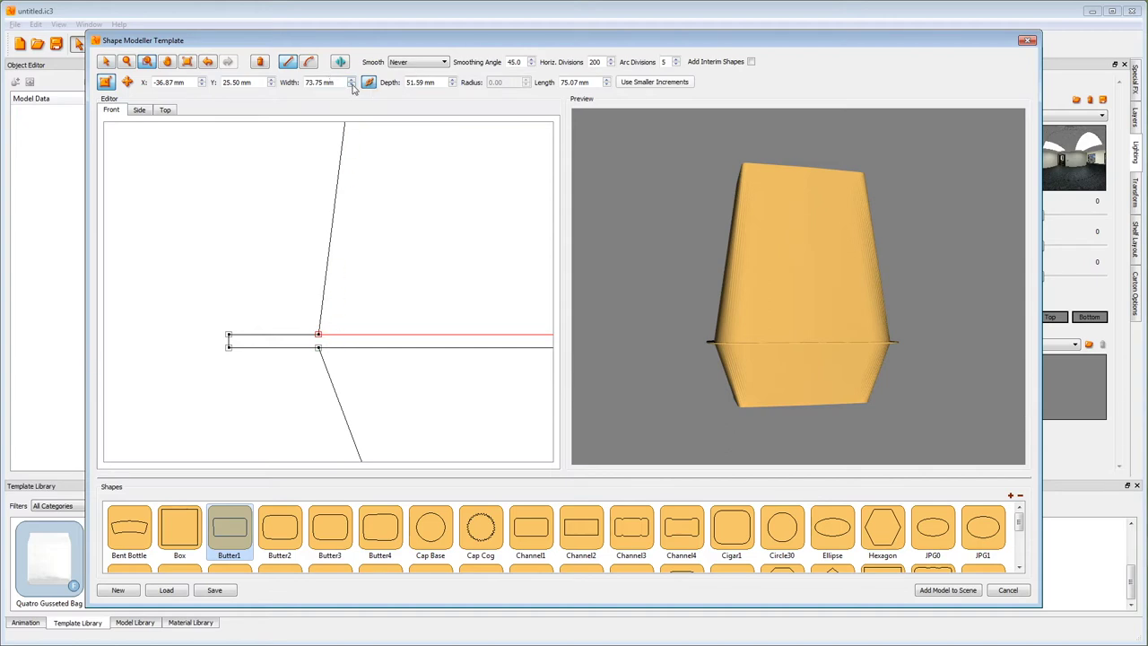
Step: Drop the top vertex to Y 0.5 mm and narrow the rim and top widths one step each
left_click(353, 86)
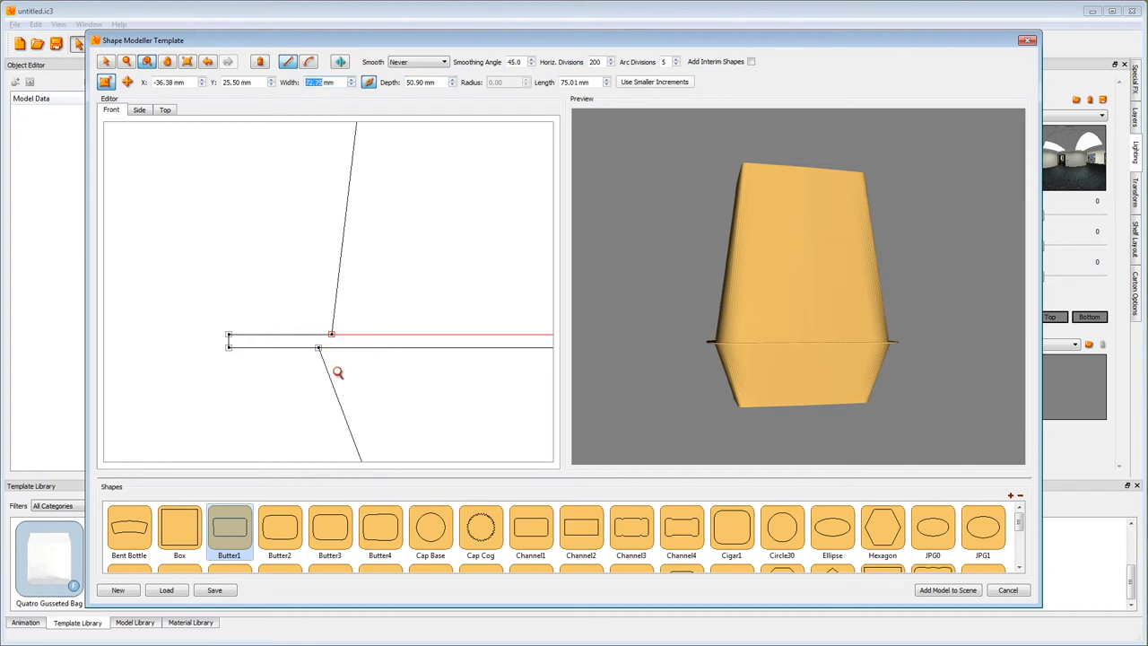
left_click(186, 62)
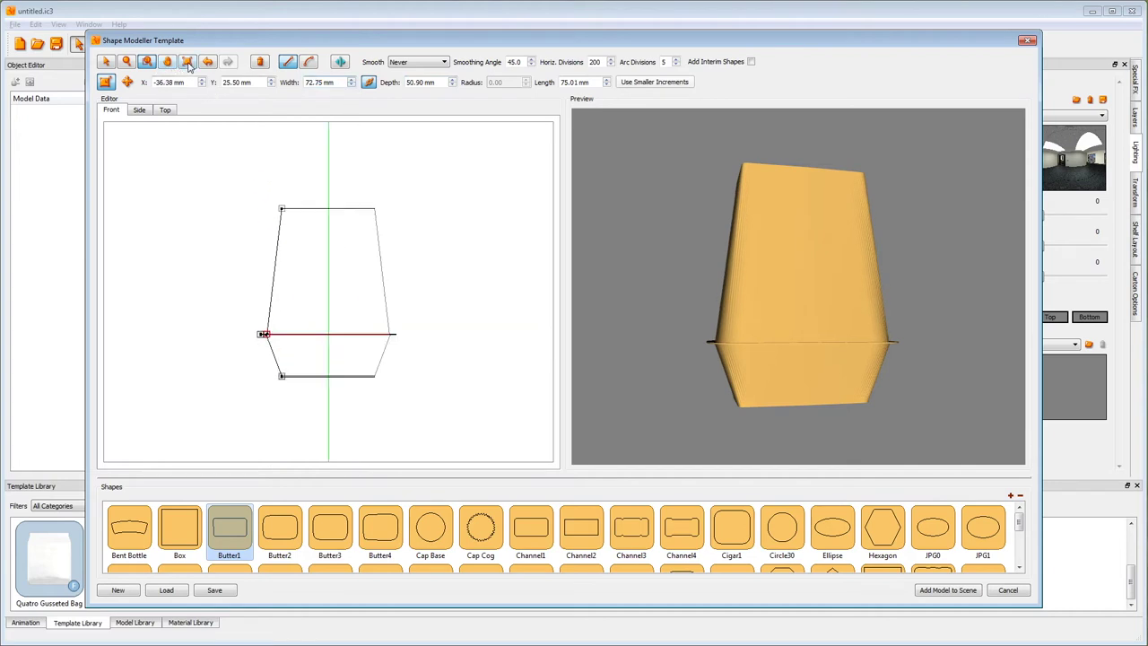
left_click(107, 64)
left_click(283, 209)
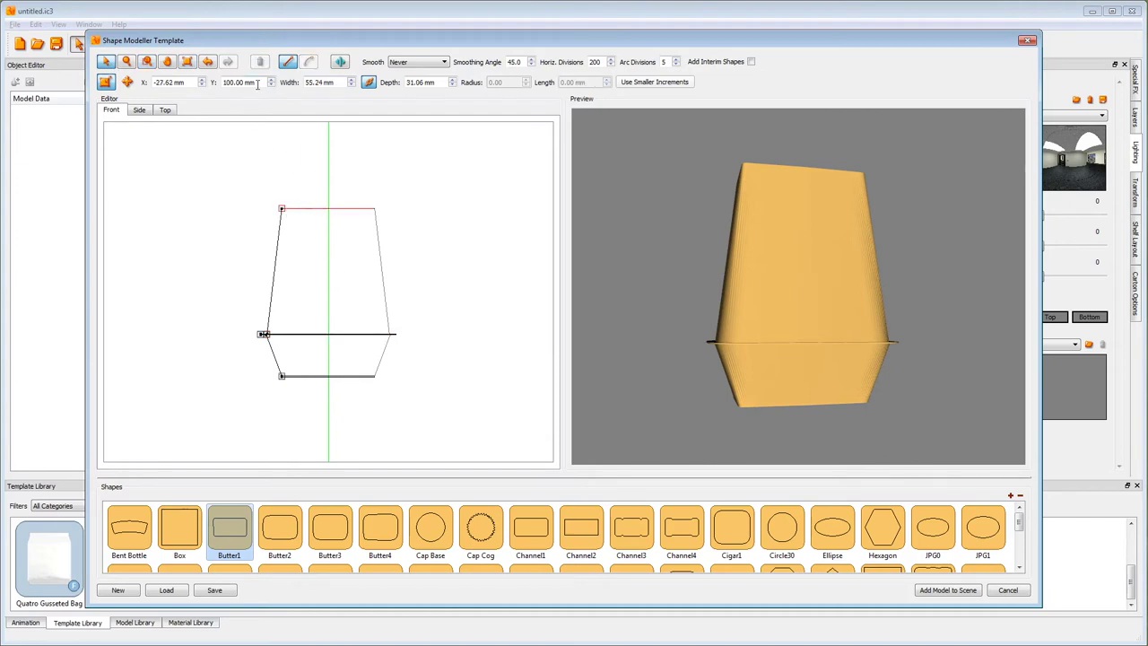
left_click_drag(258, 83, 204, 81)
type("0.")
key("Return")
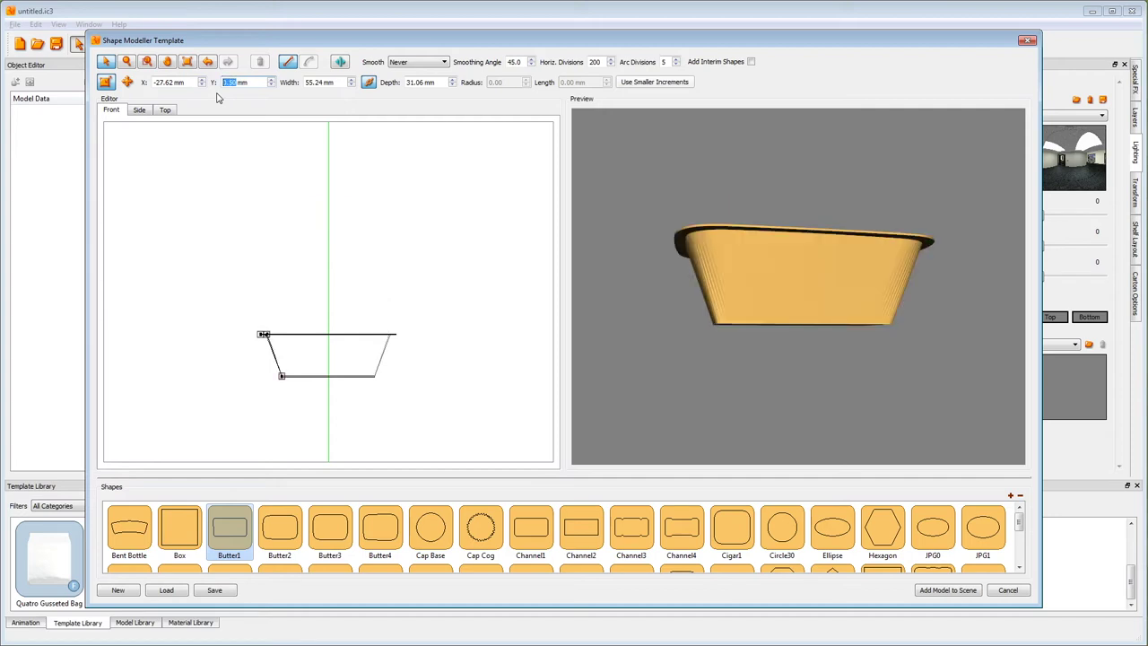
left_click(350, 84)
Step: Bow the tub's slanted side wall into a gentle inward curve
left_click(147, 61)
left_click_drag(243, 318, 302, 401)
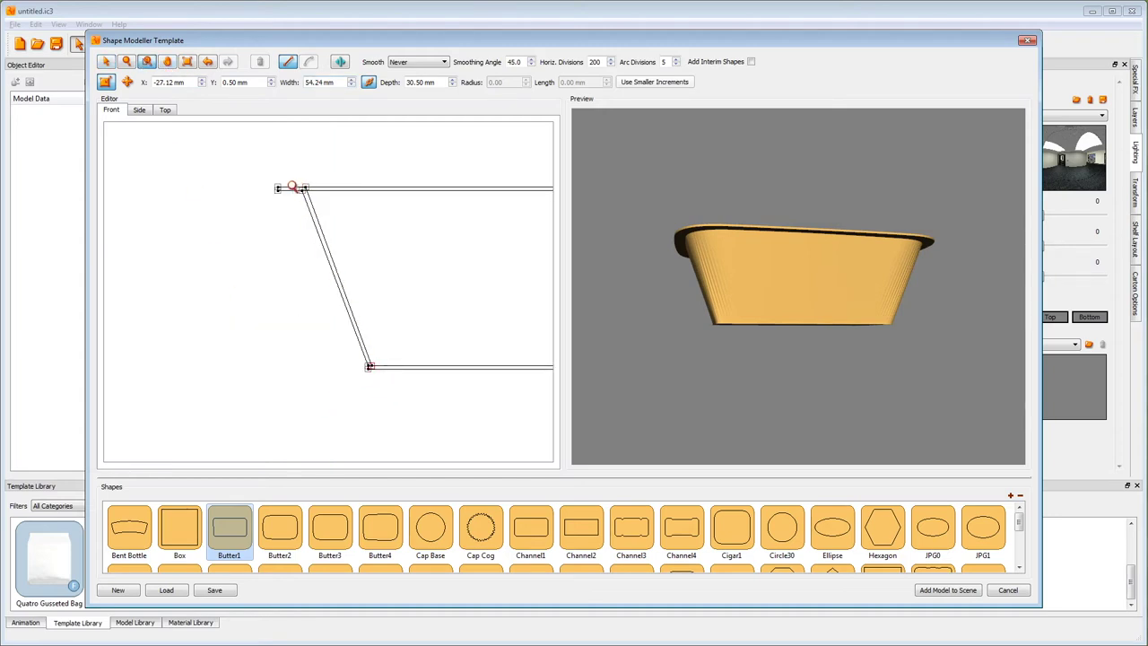
left_click(107, 62)
mouse_move(737, 267)
left_mouse_down()
mouse_move(789, 301)
mouse_move(722, 249)
mouse_move(712, 266)
mouse_move(750, 289)
mouse_move(751, 302)
mouse_move(735, 274)
mouse_move(721, 296)
left_mouse_up()
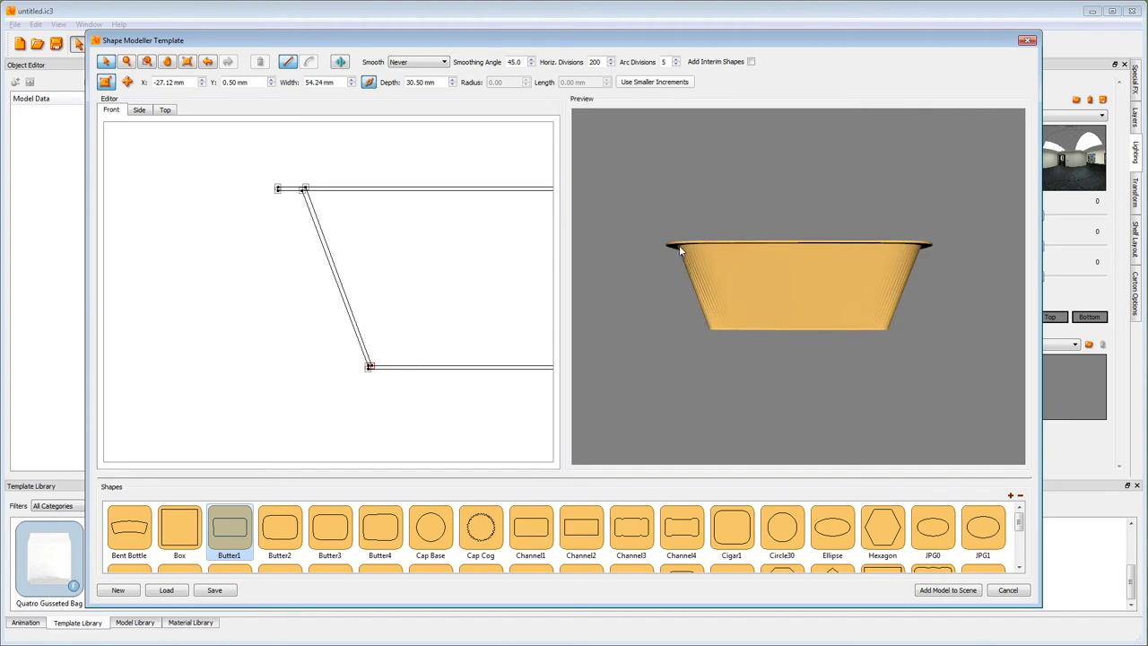
left_click(369, 367)
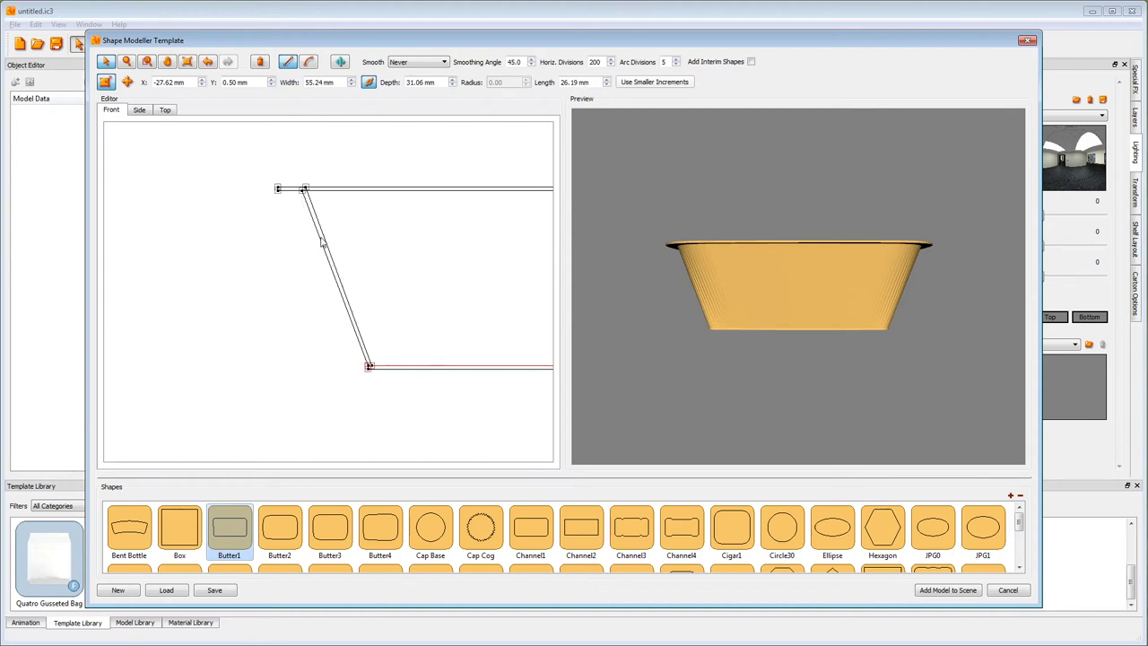
left_click(311, 62)
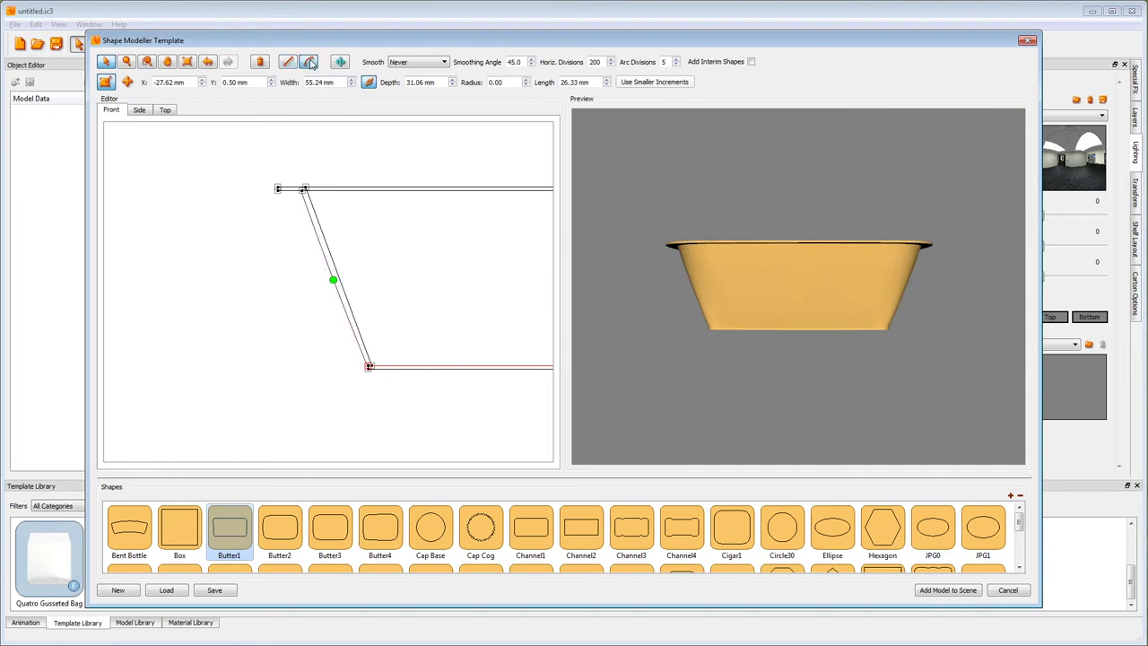
left_click(332, 281)
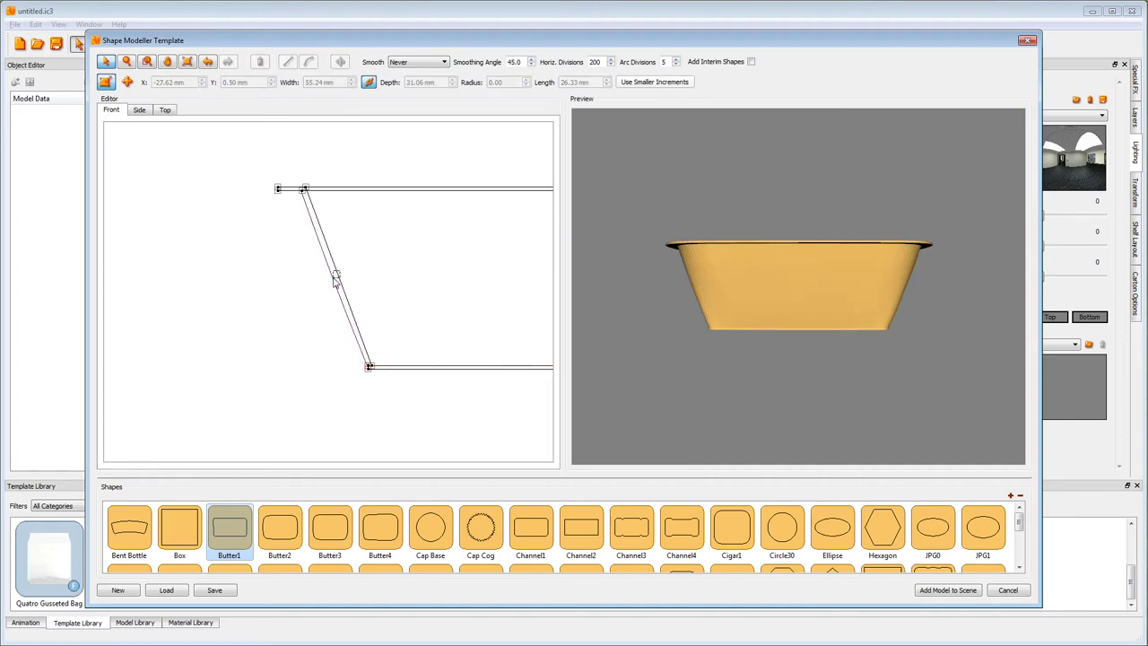
left_click(356, 343)
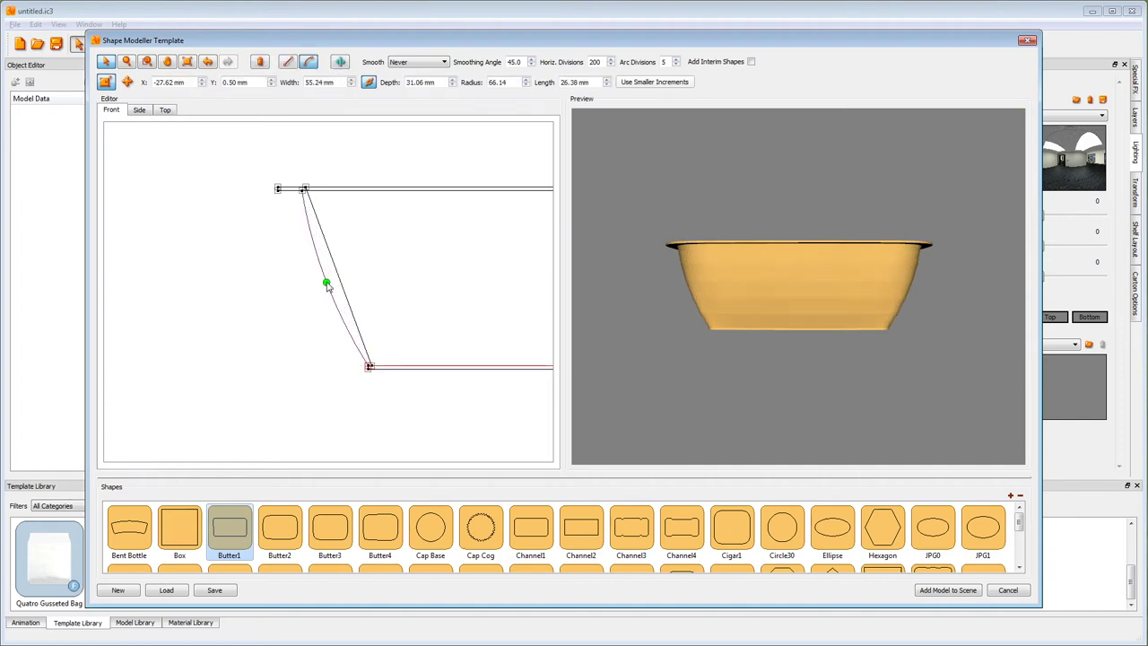
left_click_drag(333, 281, 326, 281)
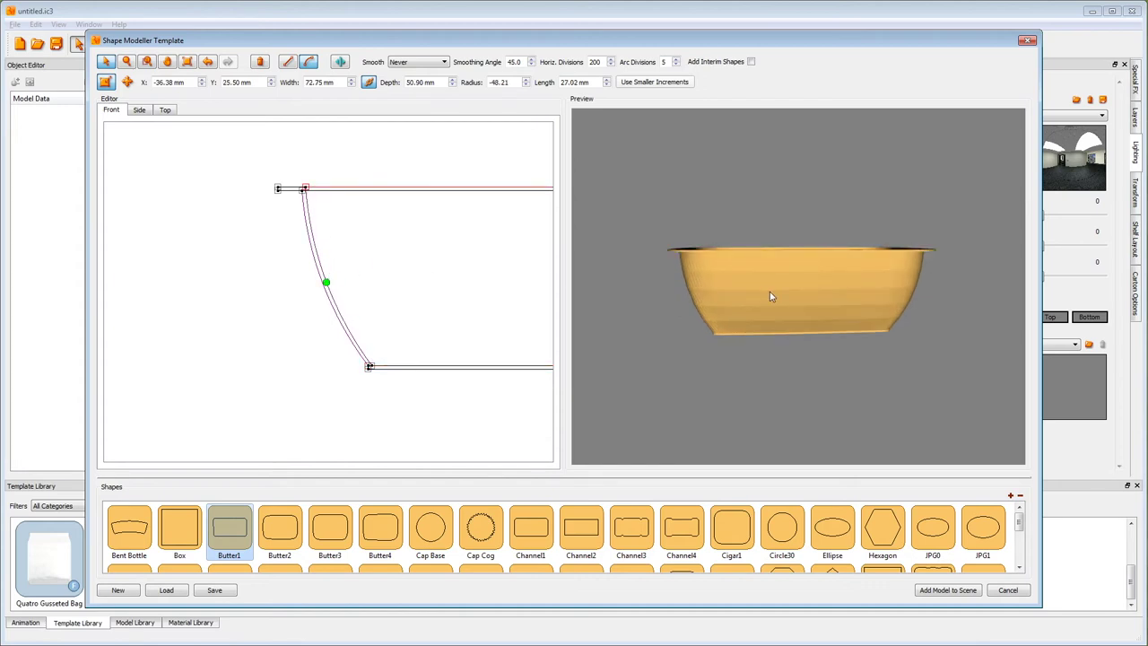
mouse_move(770, 292)
left_mouse_down()
mouse_move(781, 288)
mouse_move(726, 258)
mouse_move(676, 286)
mouse_move(669, 317)
left_mouse_up()
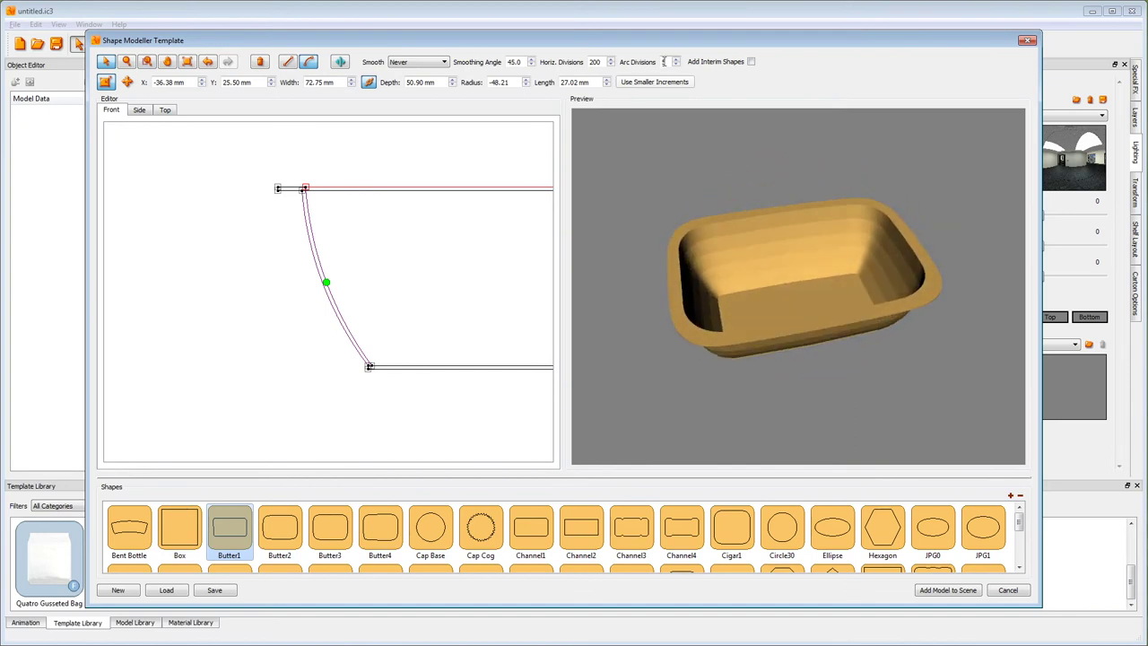
Step: Raise the arc divisions for smoother curves and add the finished tub to the scene
type("0")
key("Return")
type("500")
key("Return")
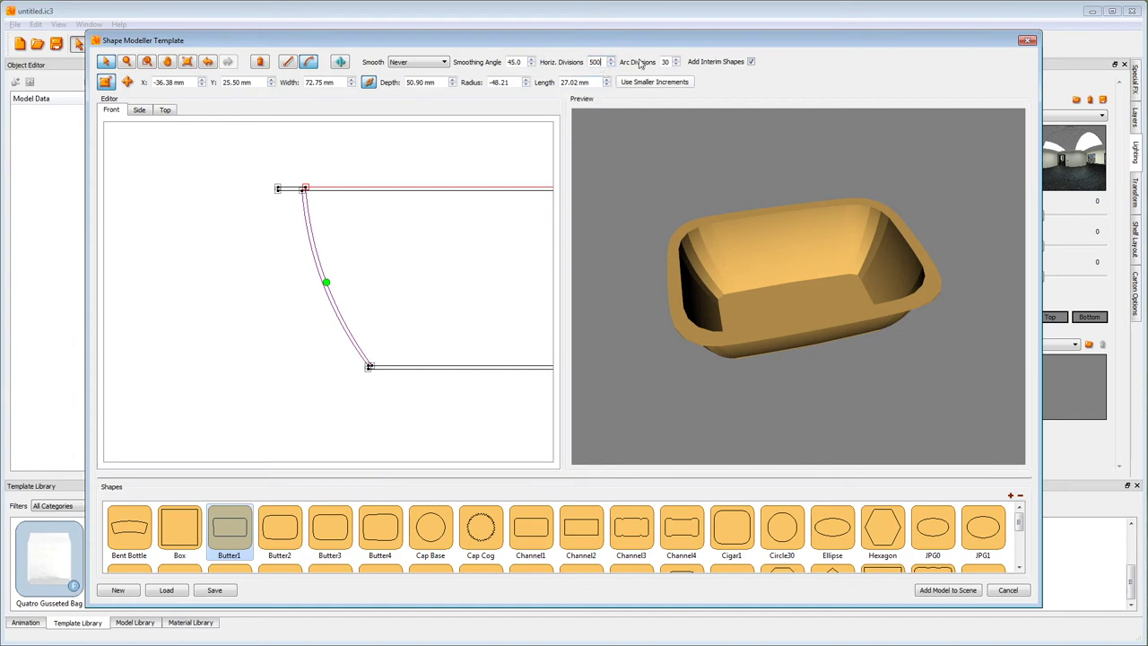
mouse_move(782, 268)
left_mouse_down()
mouse_move(774, 299)
mouse_move(781, 248)
mouse_move(740, 228)
mouse_move(669, 244)
mouse_move(659, 258)
mouse_move(674, 268)
left_mouse_up()
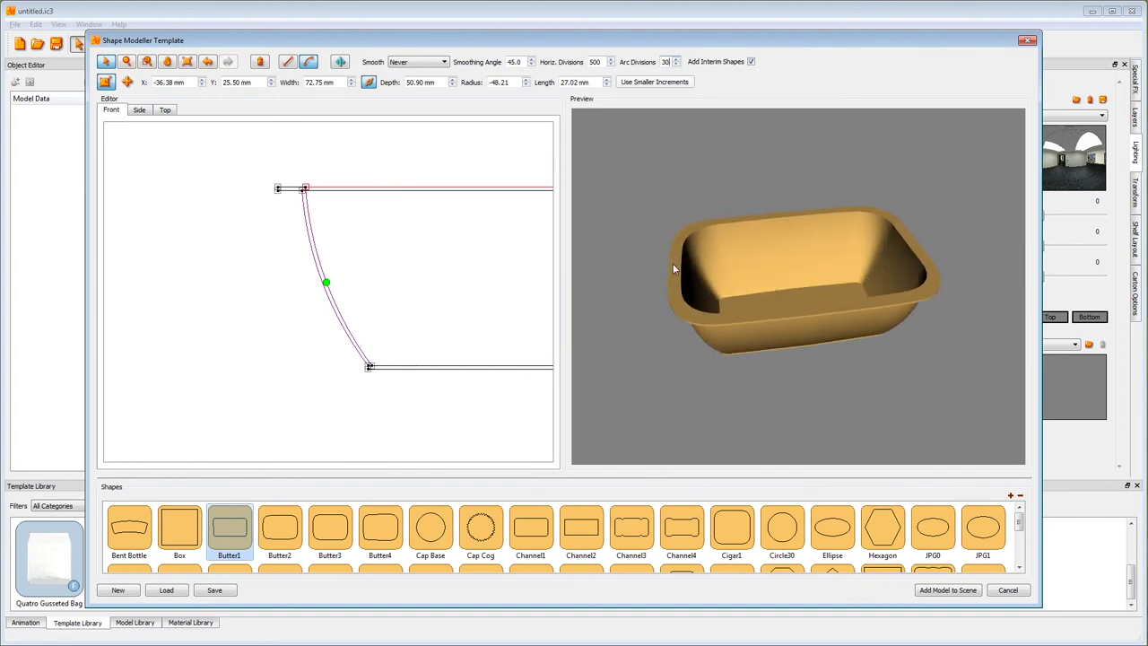
left_click(948, 590)
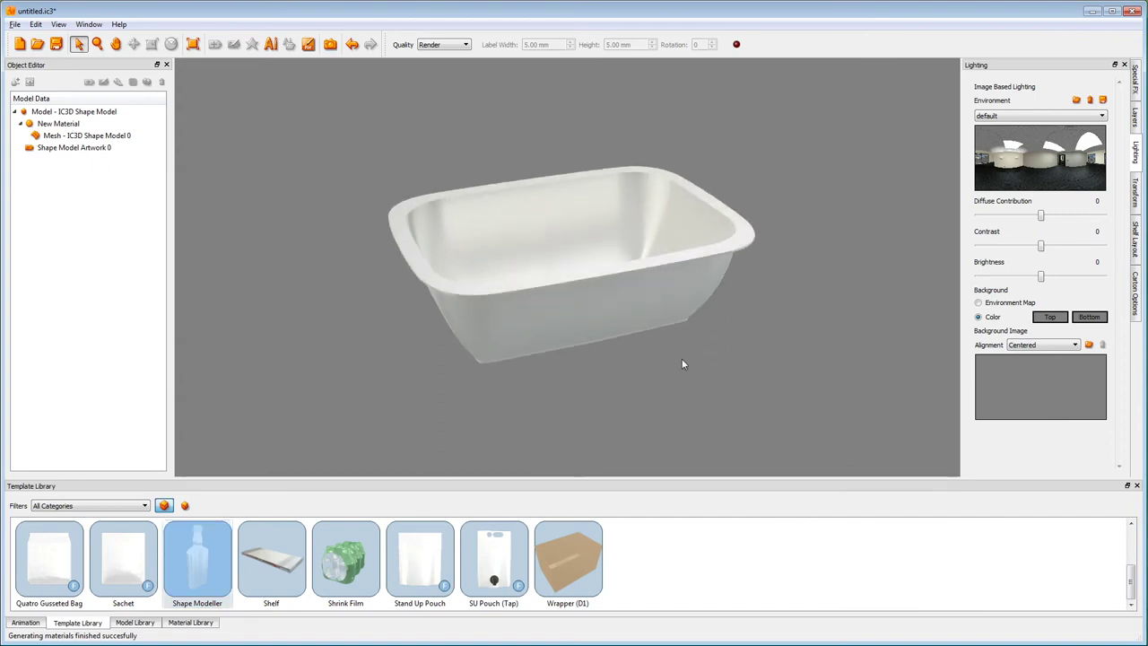
Step: Apply the Matt Yellow material from the Material Library to the tub
left_click(190, 625)
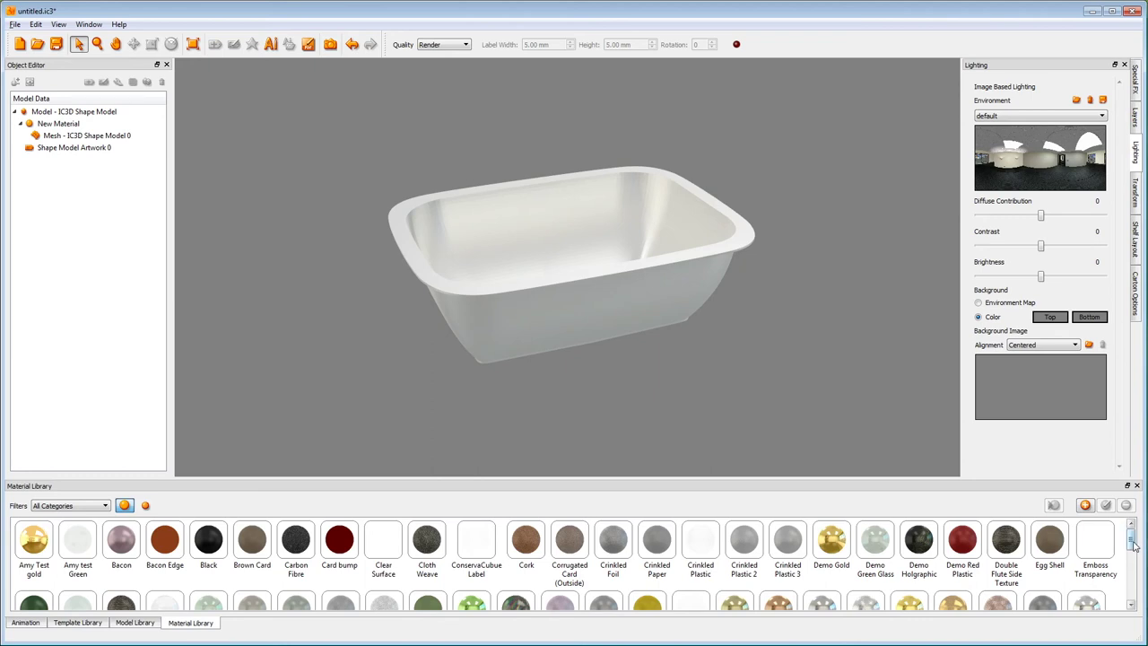
scroll(1132, 547, "down", 1)
mouse_move(647, 565)
left_mouse_down()
mouse_move(610, 313)
mouse_move(599, 309)
left_mouse_up()
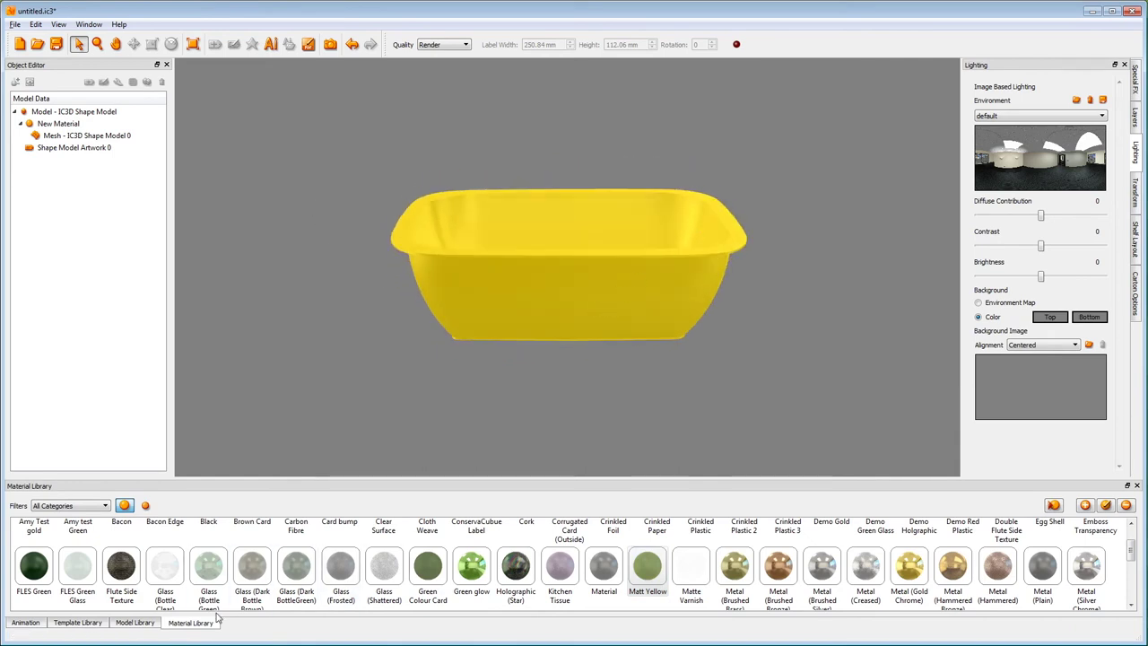
left_click(77, 623)
Step: Model a flat rounded lid in a new Shape Modeller and place it on the tub
double_click(124, 565)
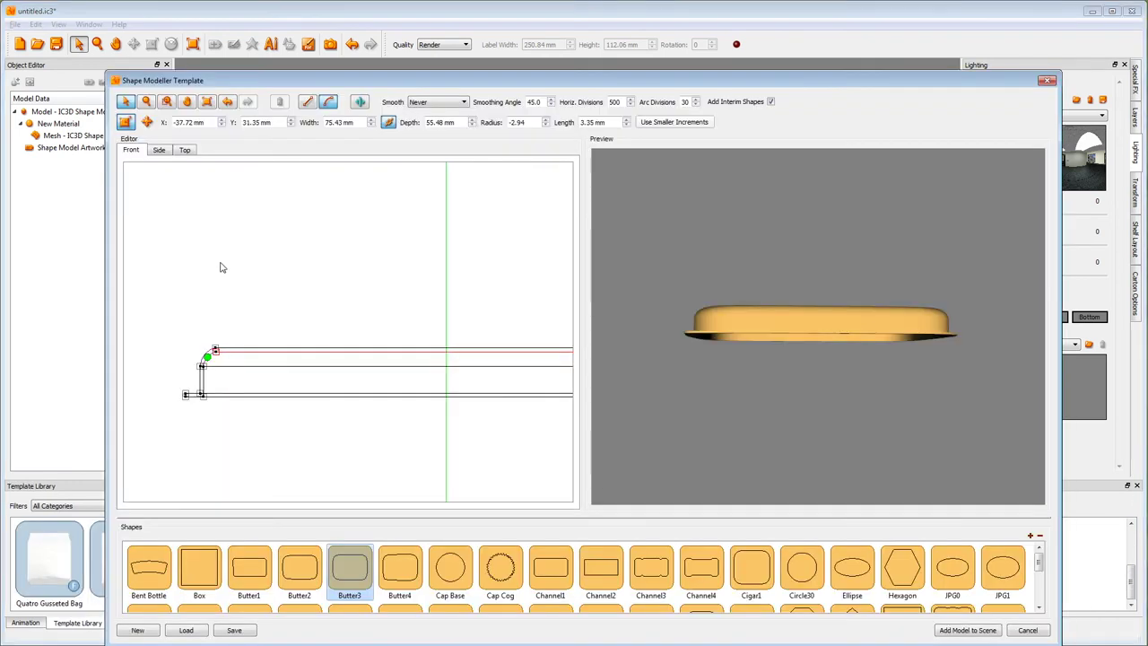
left_click(206, 279)
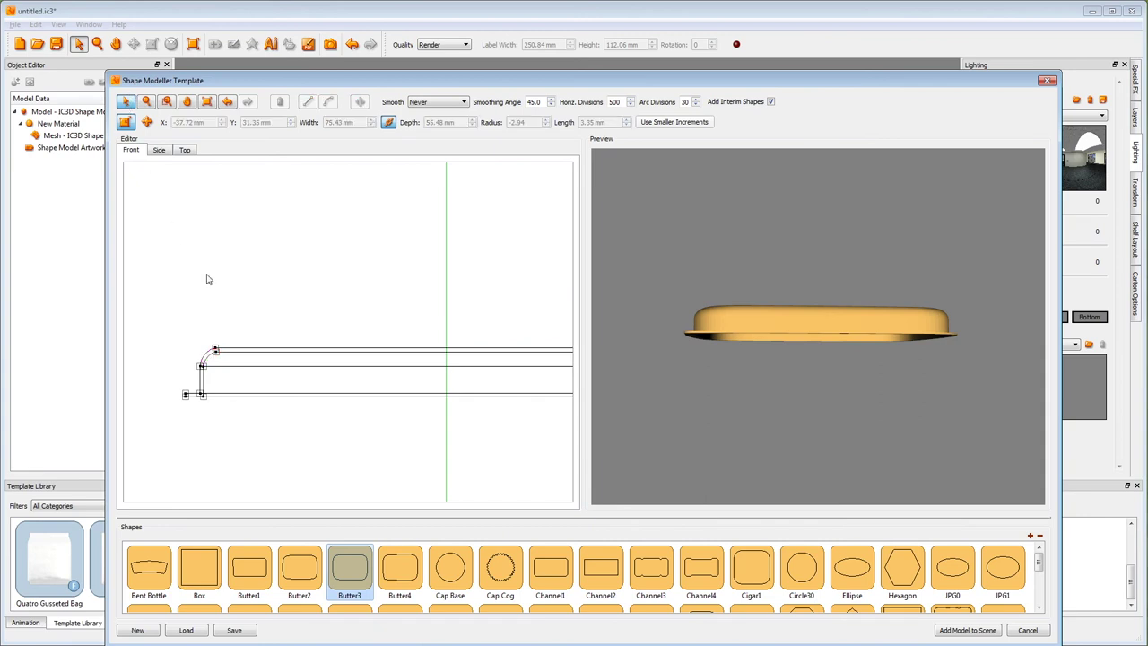
mouse_move(762, 422)
left_mouse_down()
mouse_move(752, 351)
mouse_move(741, 399)
mouse_move(755, 428)
mouse_move(771, 428)
mouse_move(710, 386)
mouse_move(731, 382)
mouse_move(762, 412)
left_mouse_up()
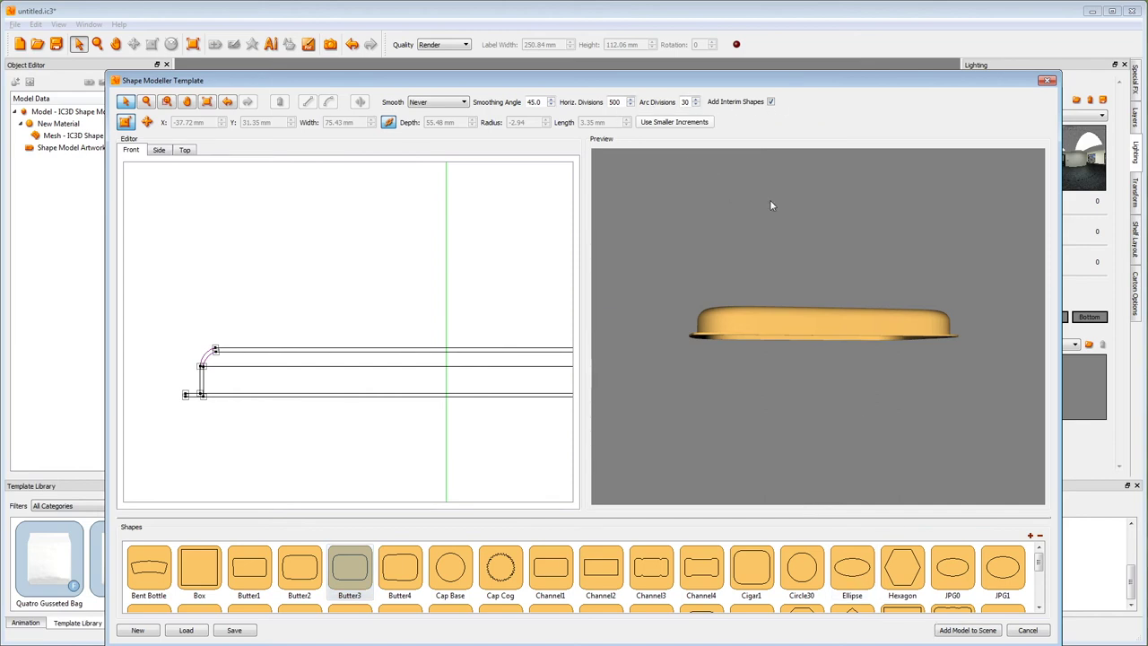
left_click(965, 630)
mouse_move(673, 432)
left_mouse_down()
mouse_move(800, 429)
mouse_move(781, 443)
mouse_move(723, 421)
mouse_move(663, 427)
mouse_move(671, 436)
left_mouse_up()
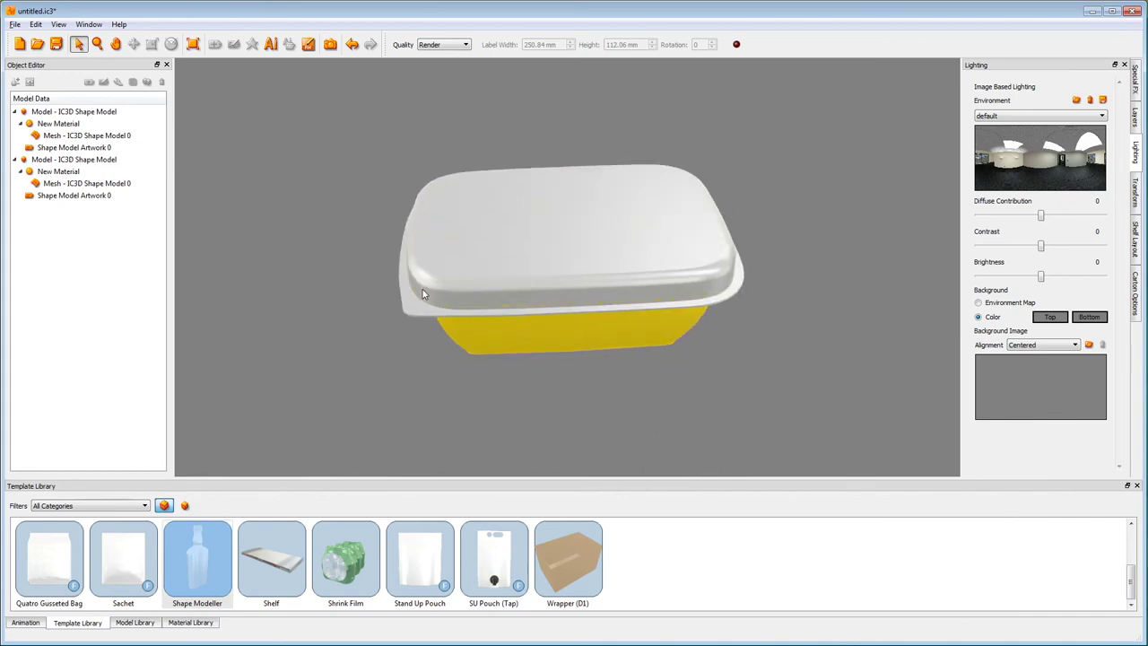
Step: Scale the lid to 101% width, height and depth, about 86.19 × 64.16 mm
left_click(466, 276)
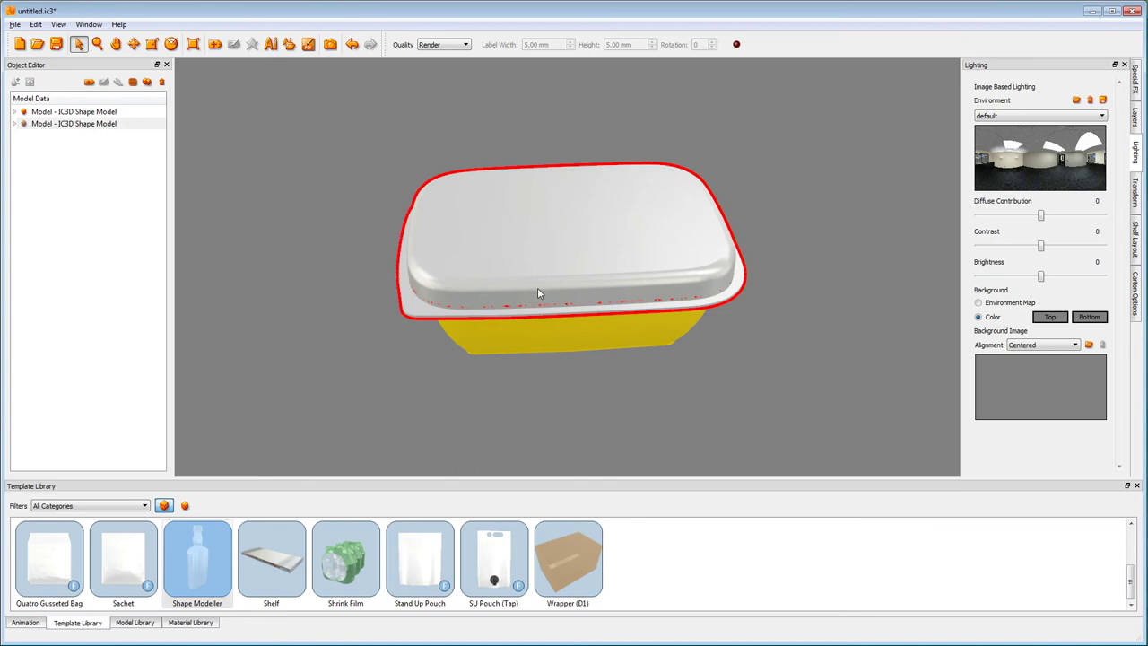
left_click(1136, 194)
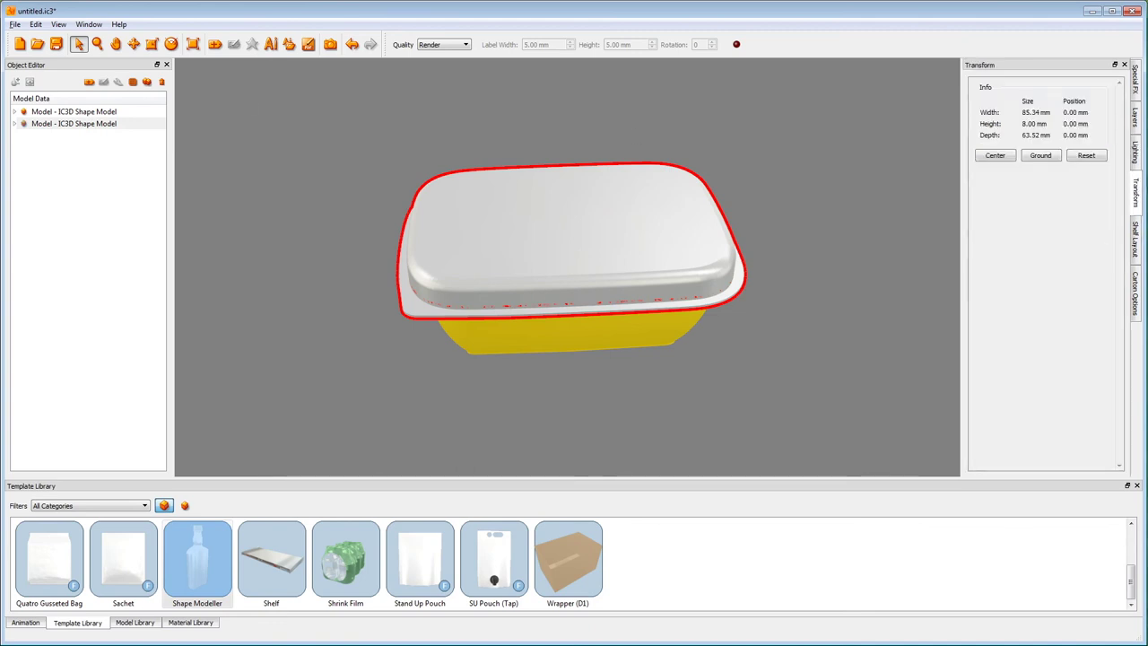
left_click(152, 45)
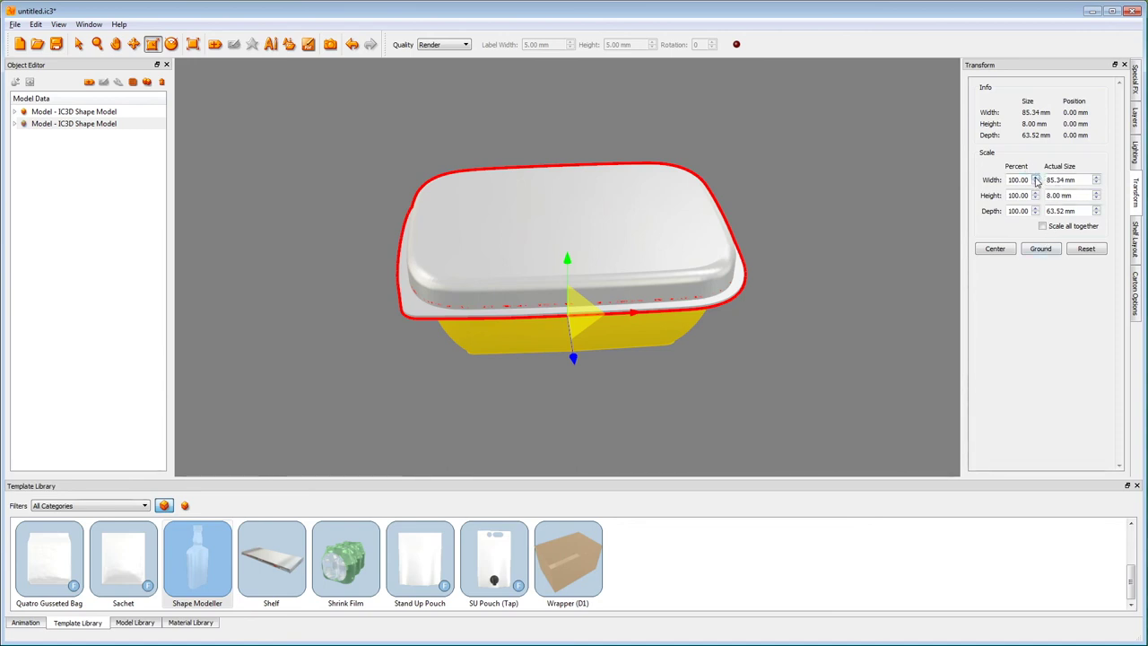
left_click(1036, 177)
left_click(1036, 192)
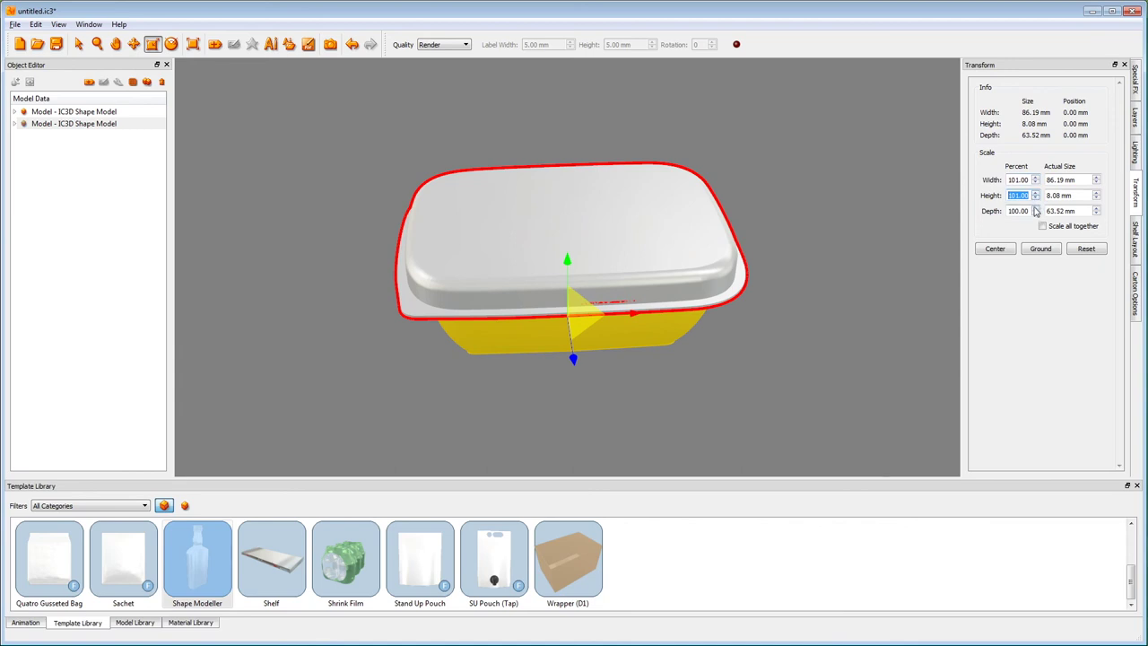
left_click(1036, 208)
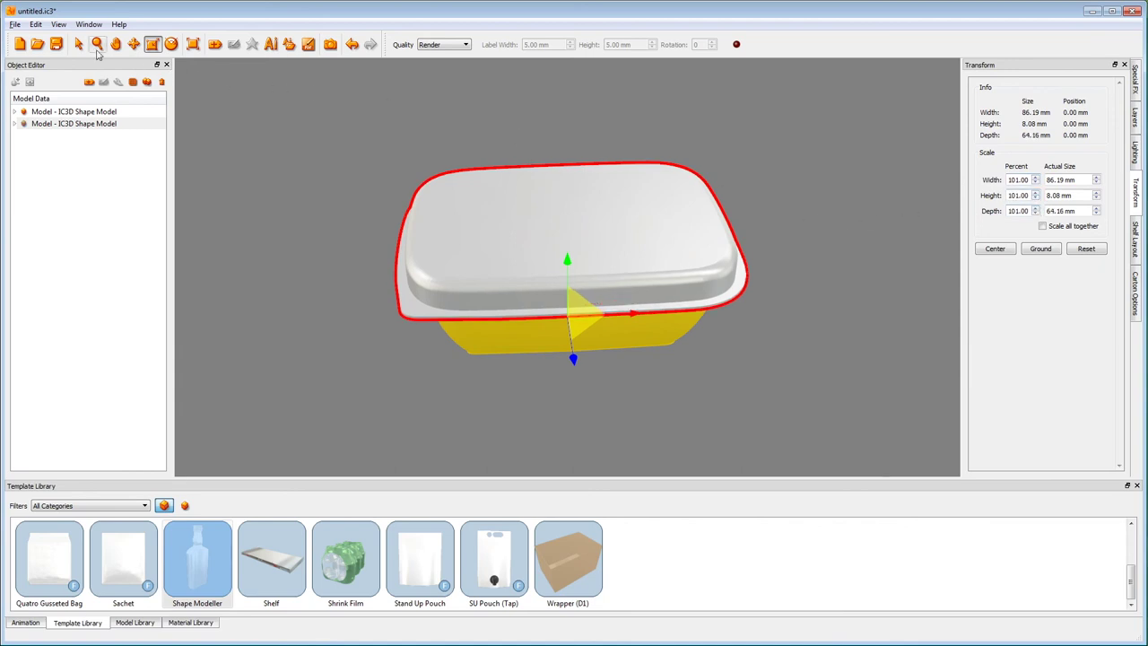
left_click(78, 44)
left_click(302, 141)
left_click_drag(302, 142, 337, 119)
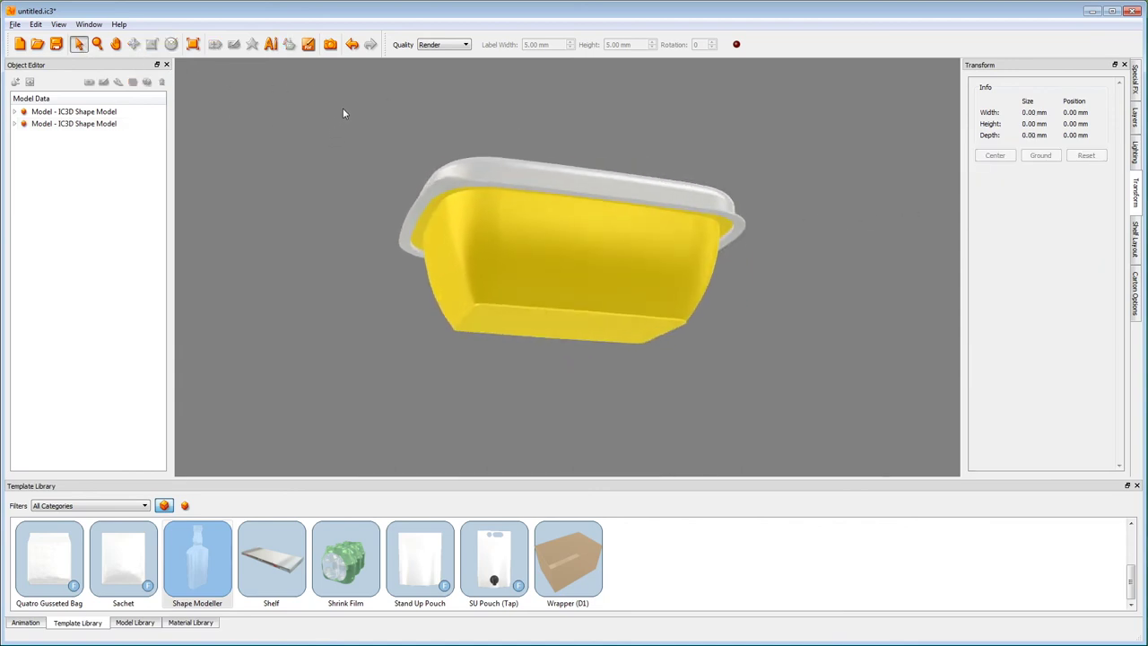
Step: Move the lid down along Y to -1.00 mm so it seats on the tub
left_click(501, 192)
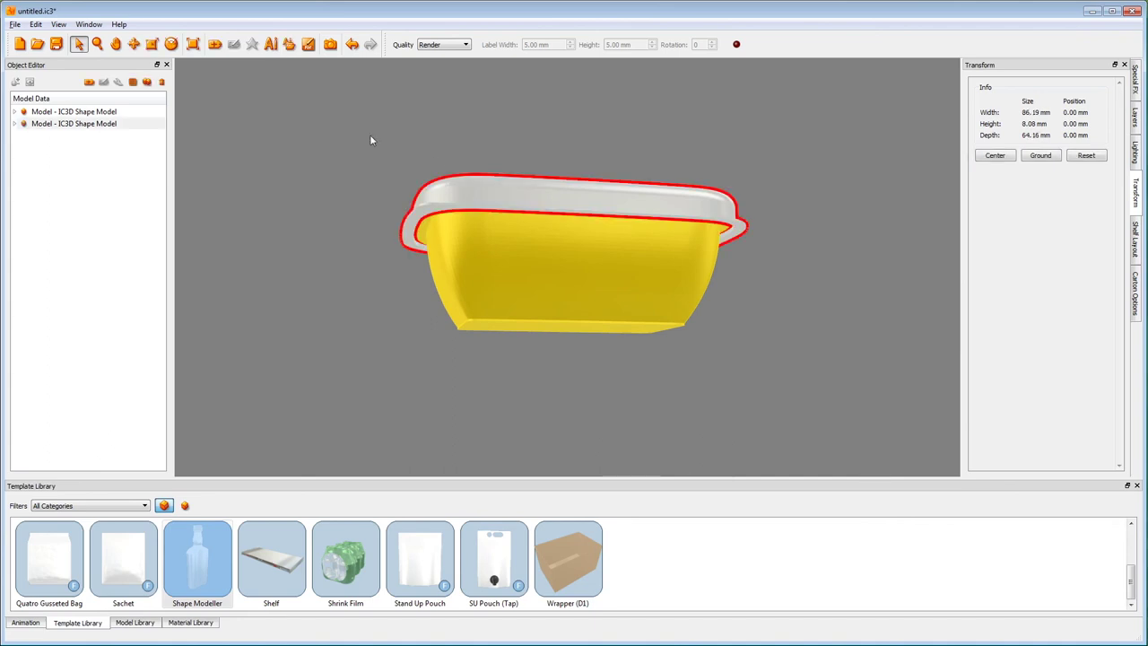
left_click(134, 44)
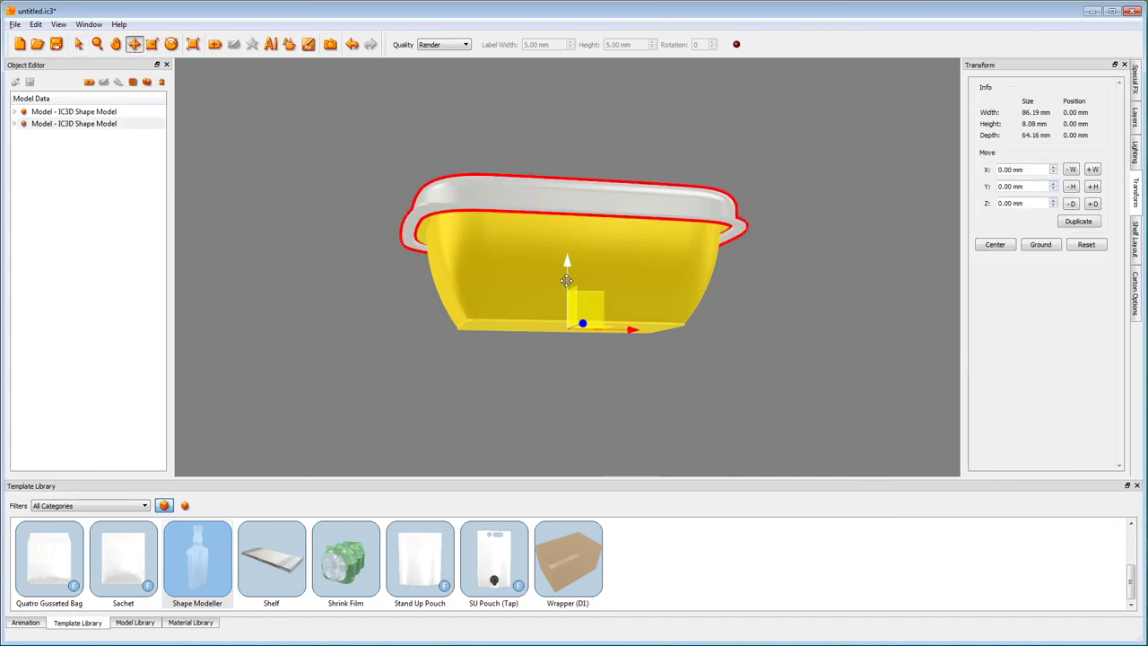
left_click_drag(566, 261, 567, 280)
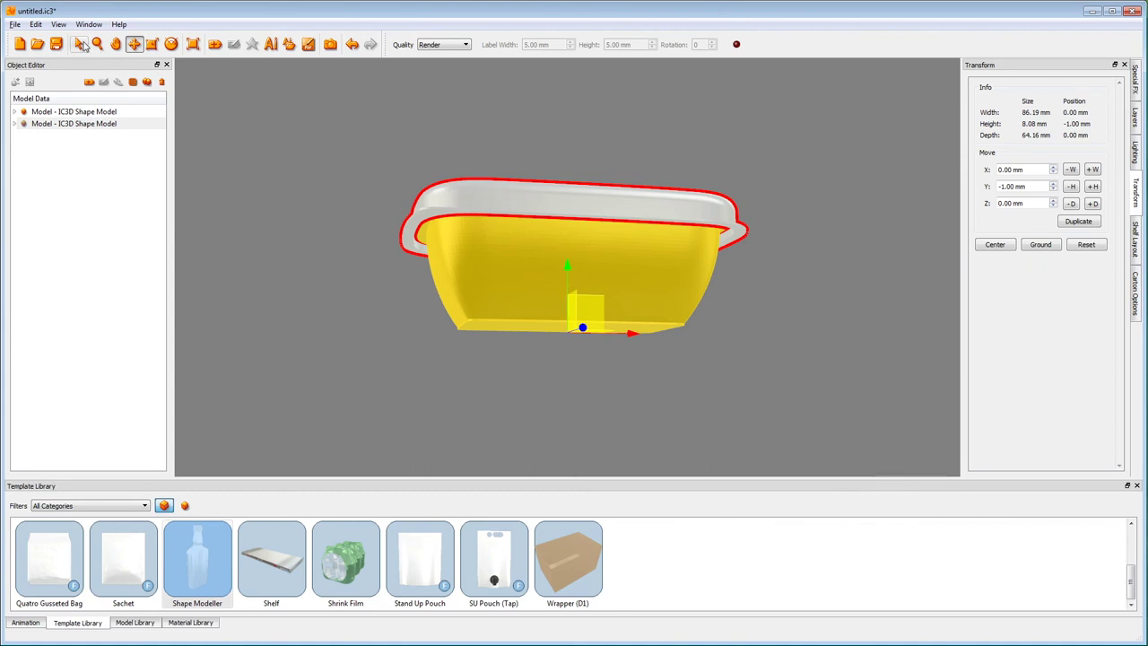
left_click(78, 44)
left_click_drag(287, 130, 270, 143)
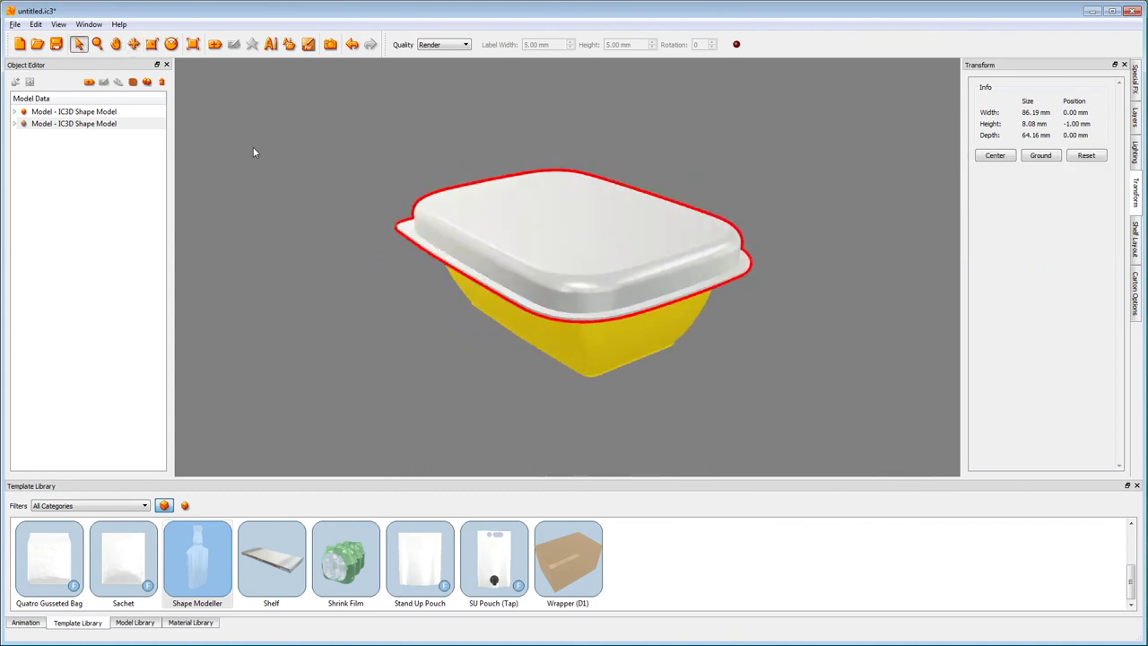
left_click(271, 139)
mouse_move(259, 316)
left_mouse_down()
mouse_move(424, 419)
mouse_move(493, 405)
mouse_move(427, 423)
left_mouse_up()
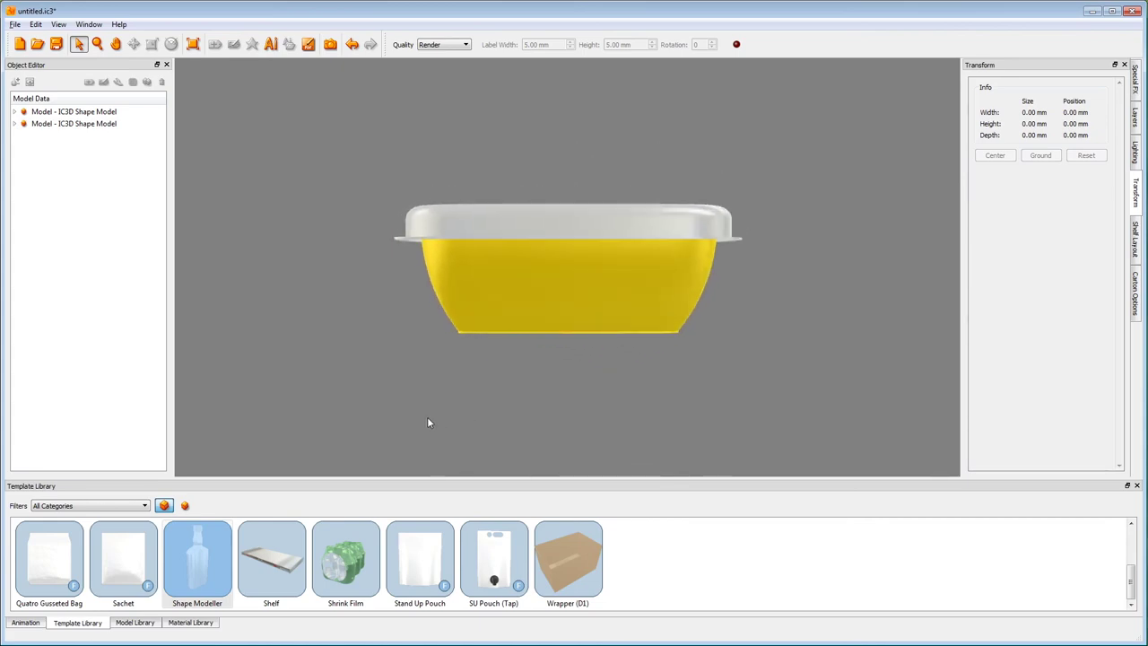